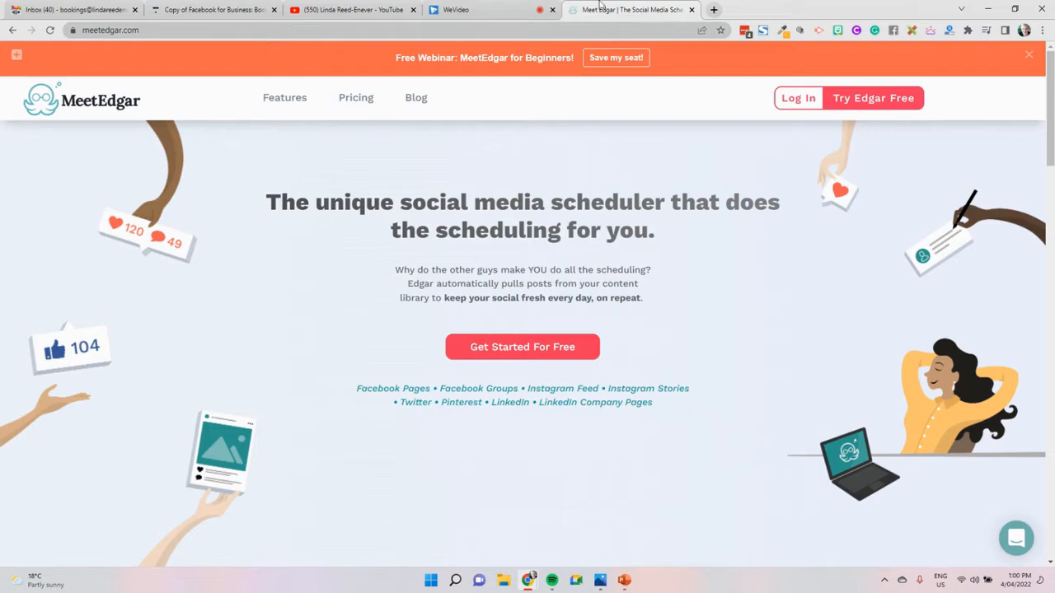
Log in to MeetEdgar, filling the email and password fields with the team account's login saved in LastPass
left_click(797, 98)
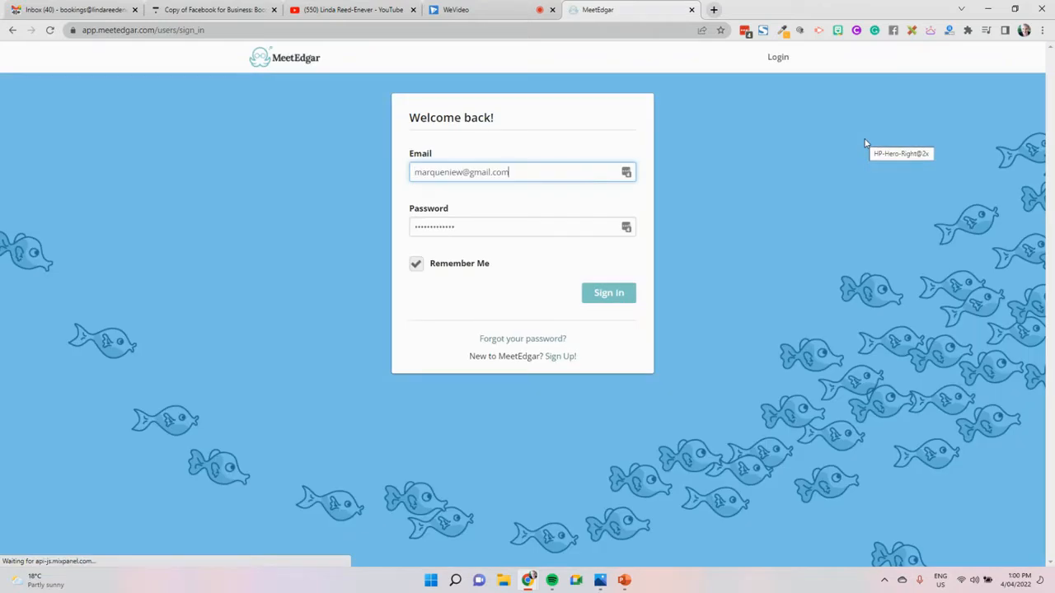
left_click(627, 175)
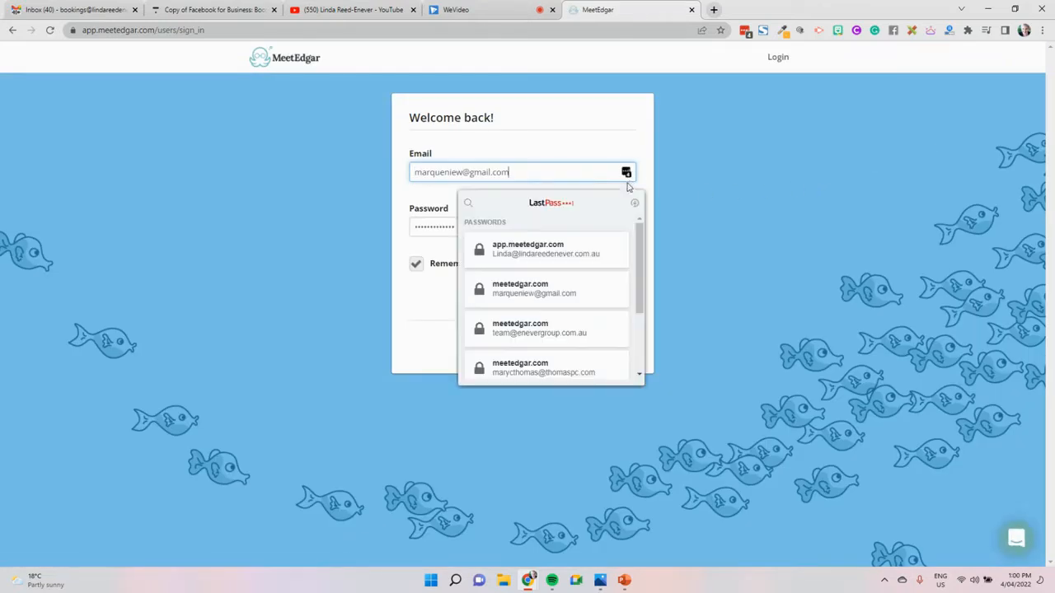
left_click(539, 328)
left_click(607, 295)
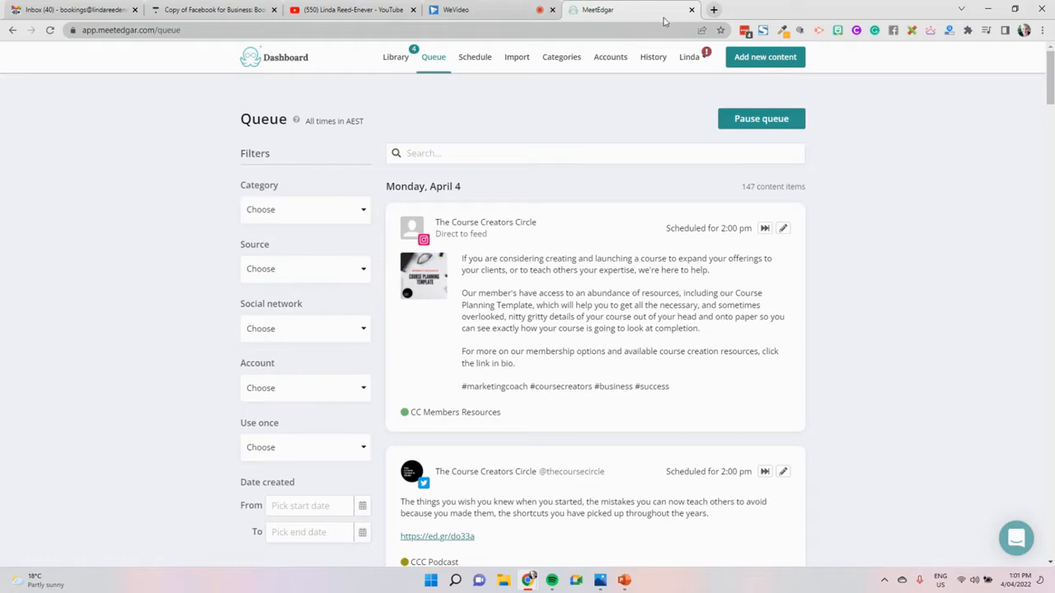
View the blog connection option among the content import sources, then close it without connecting a blog
left_click(525, 70)
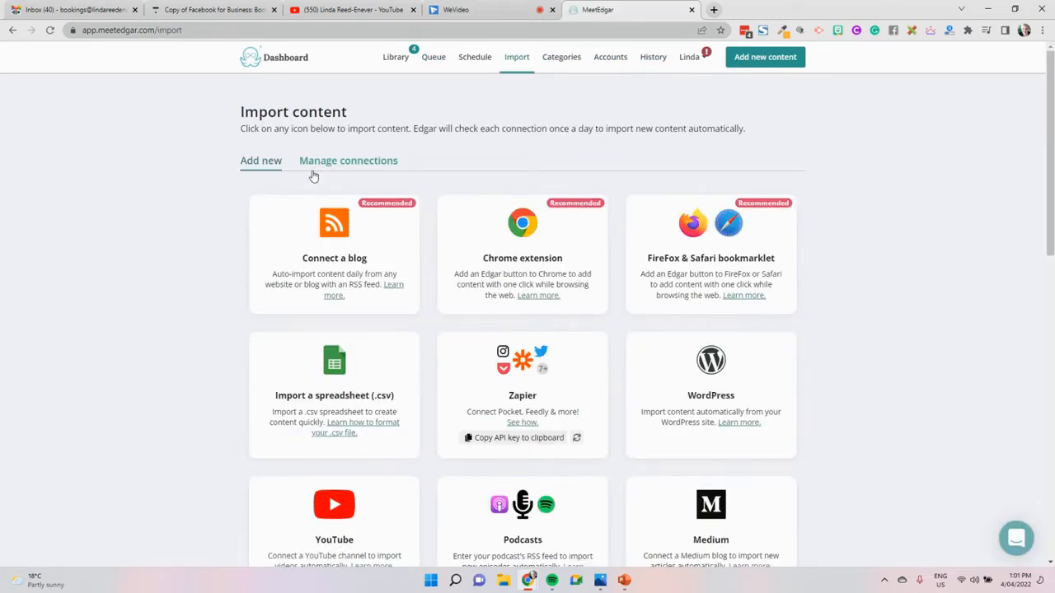
left_click(334, 240)
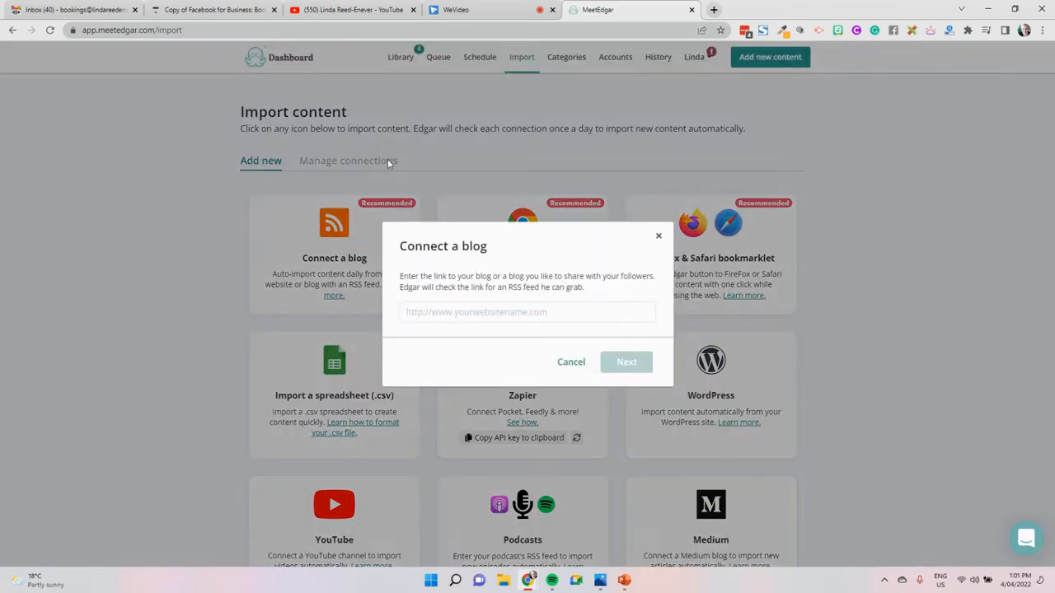
left_click(570, 363)
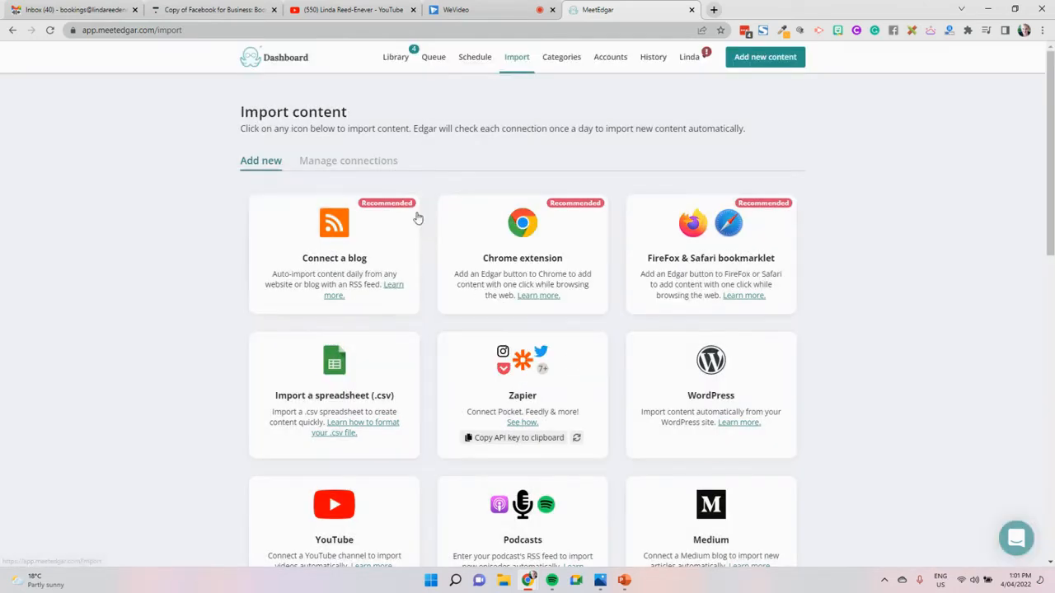
Review the existing feed connections with their linked accounts, import destinations and categories
left_click(359, 165)
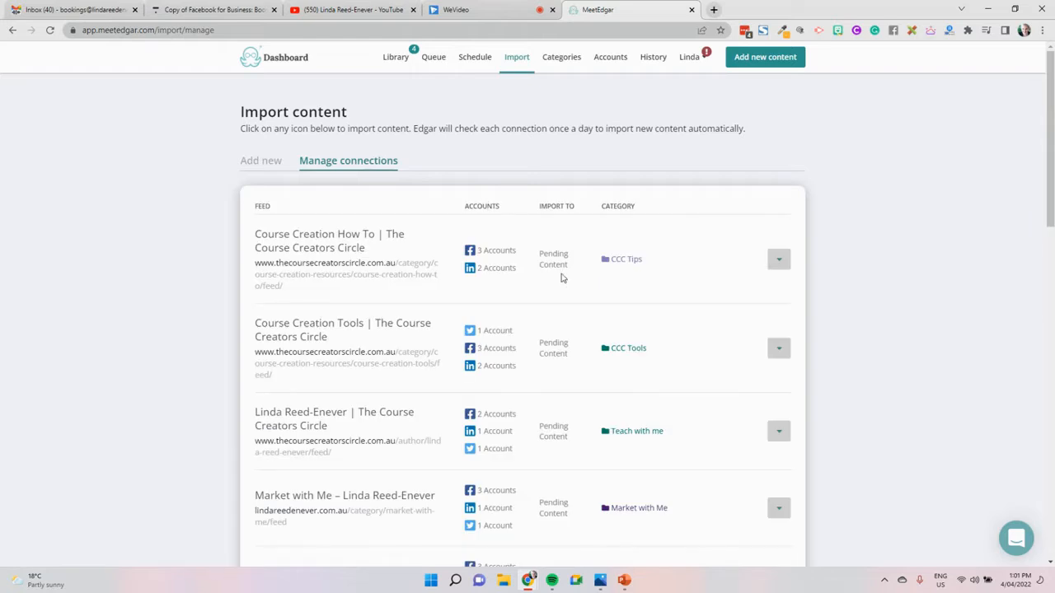
scroll(556, 282, "down", 3)
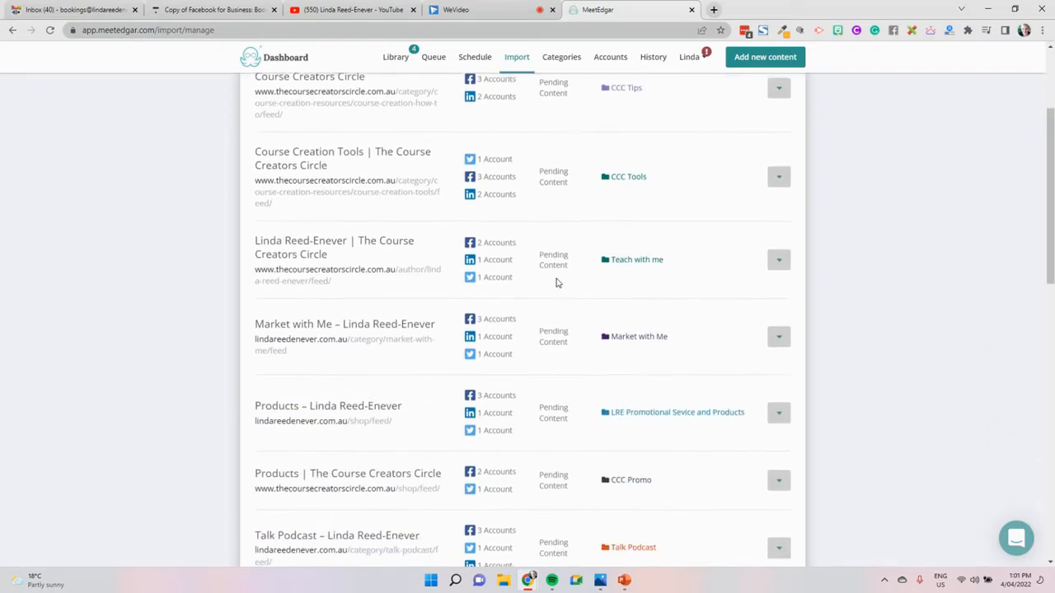
scroll(556, 282, "down", 3)
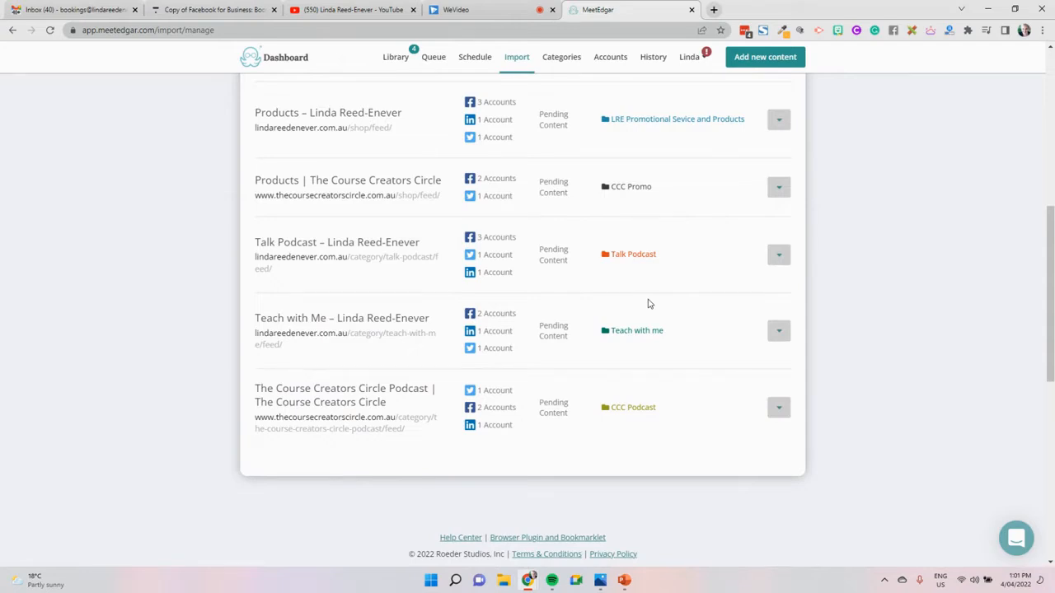
scroll(797, 341, "up", 3)
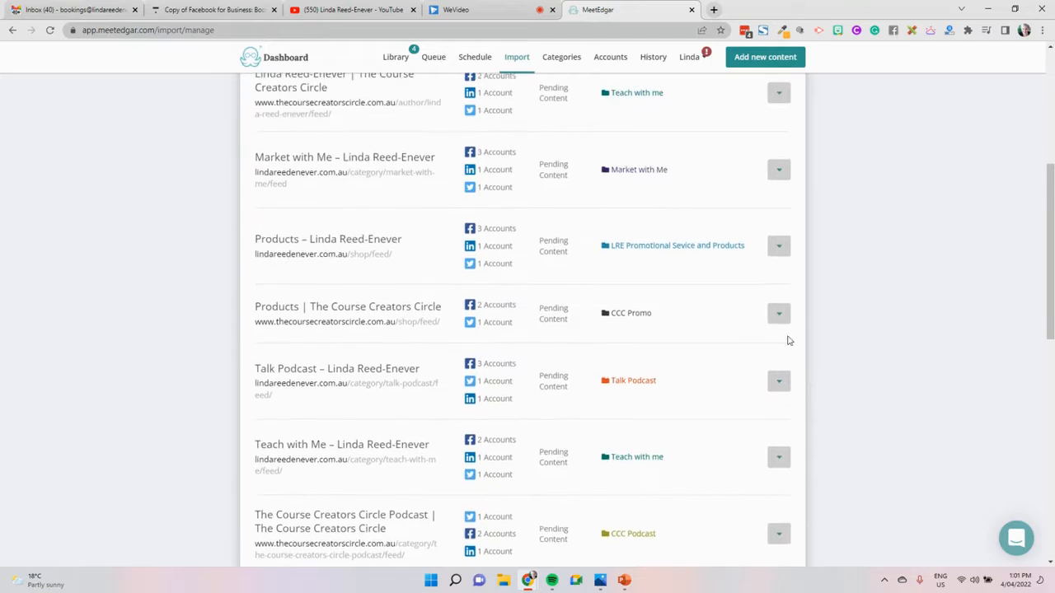
scroll(681, 295, "up", 3)
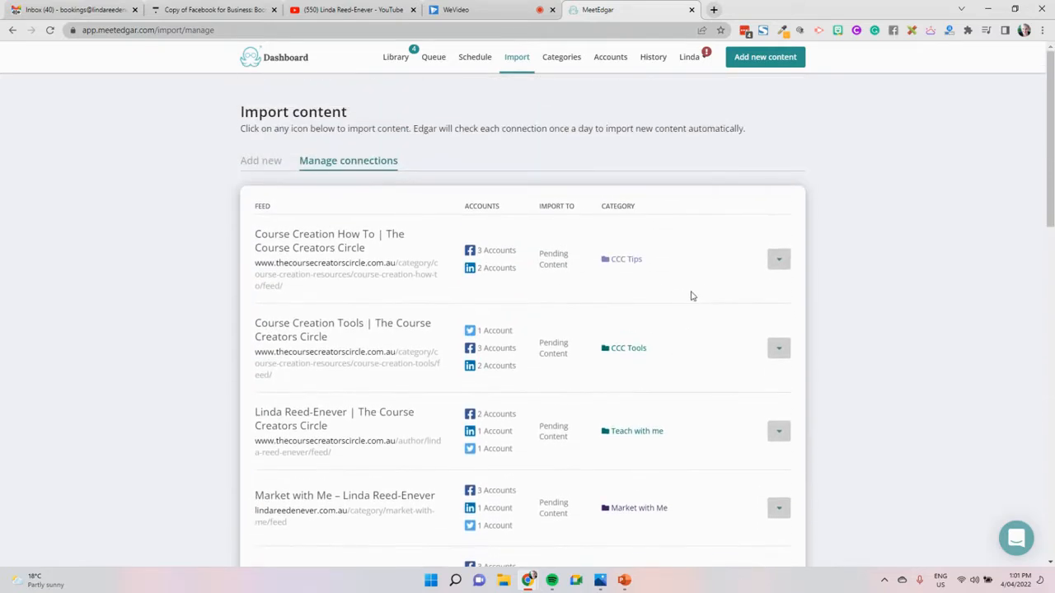
Examine the pending content in the library, looking through the imported posts awaiting approval
left_click(393, 63)
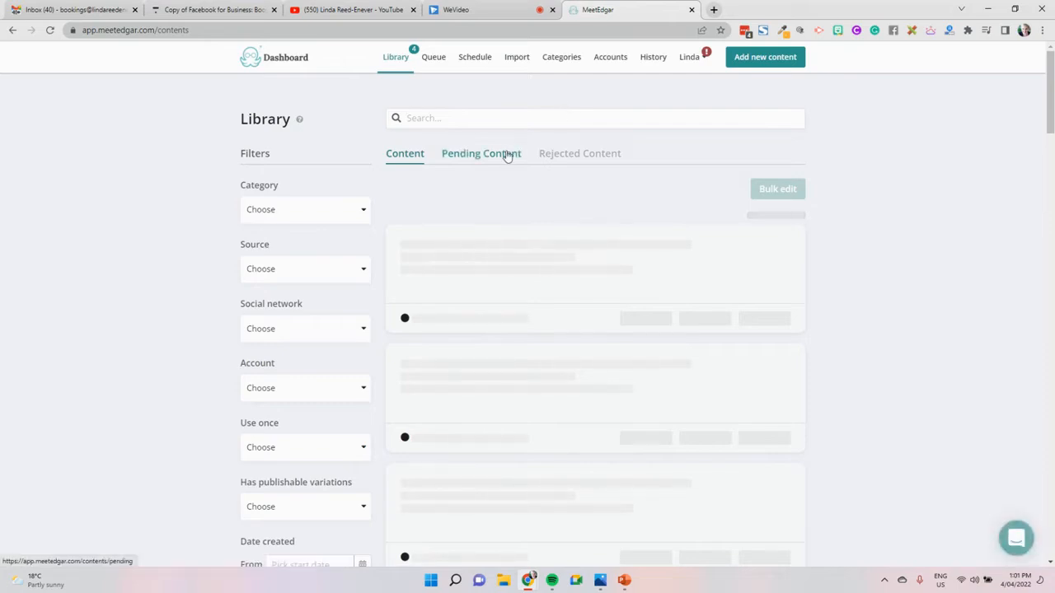
left_click(512, 156)
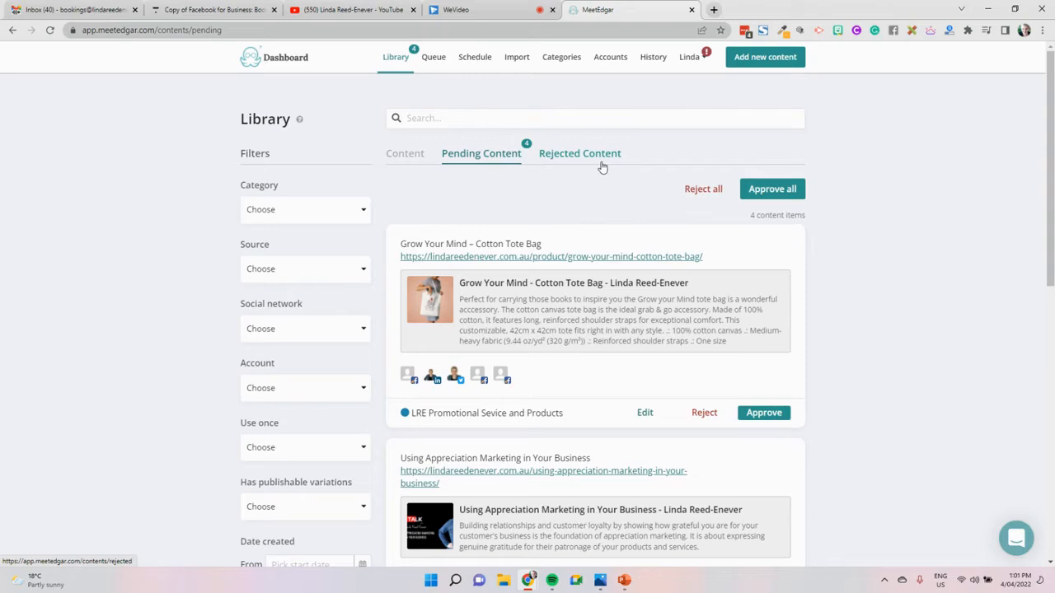
scroll(699, 431, "down", 3)
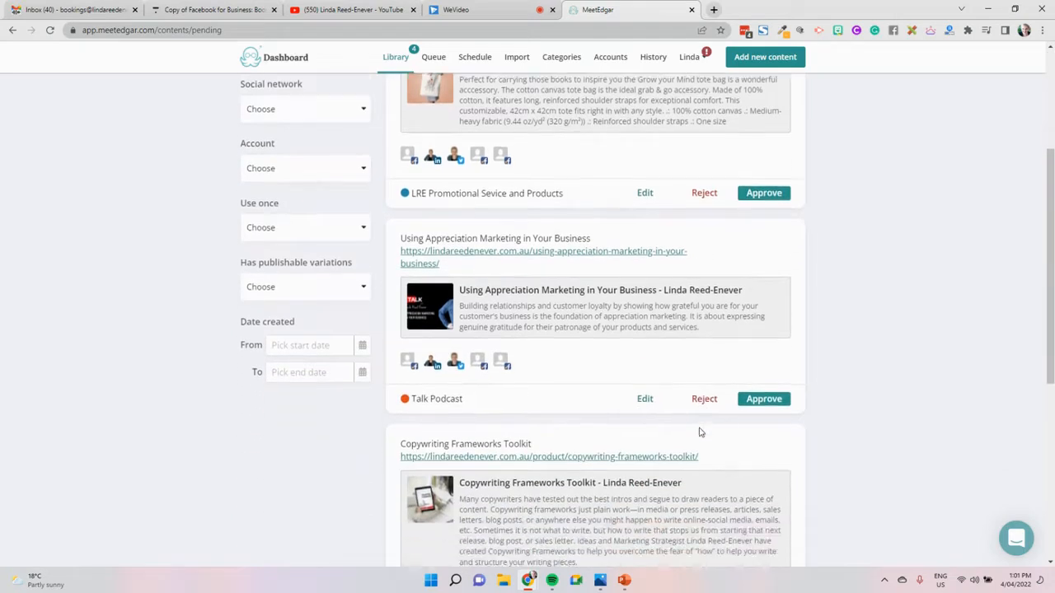
scroll(699, 431, "down", 4)
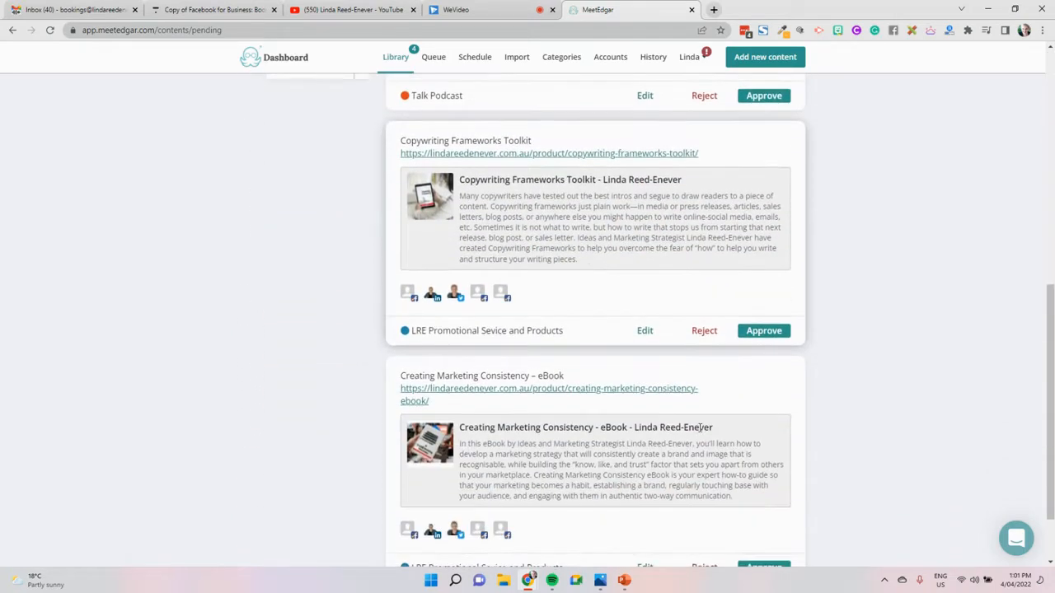
scroll(700, 428, "down", 2)
scroll(700, 428, "up", 10)
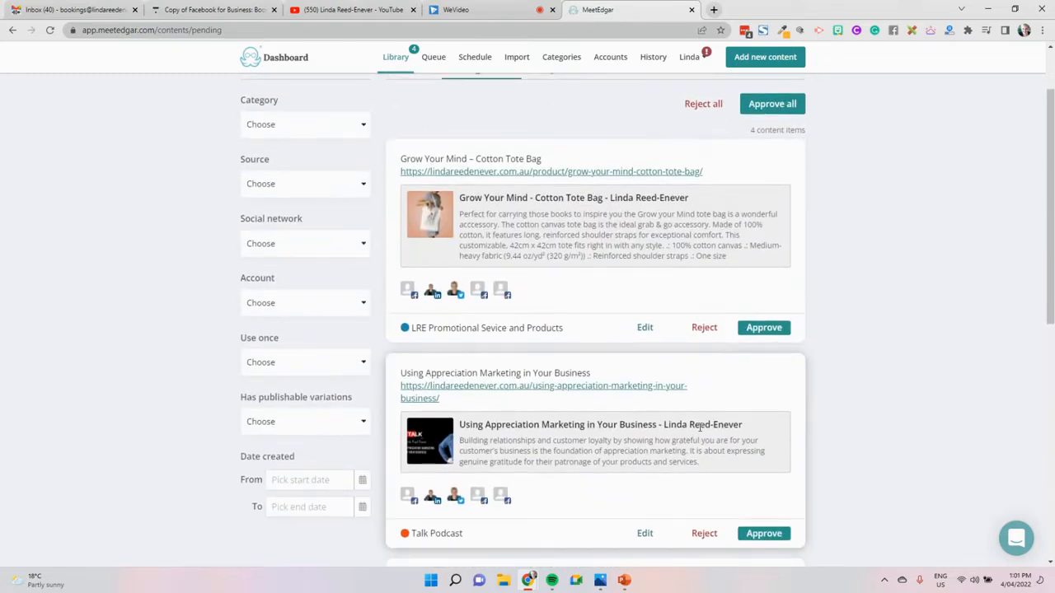
scroll(699, 427, "up", 1)
scroll(700, 428, "down", 2)
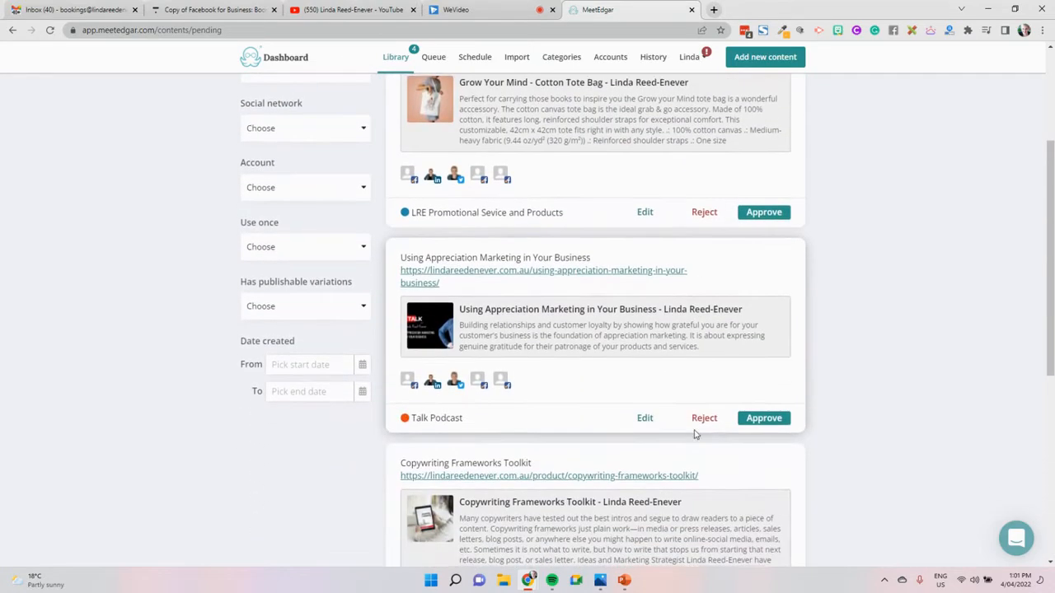
Open the pending Talk Podcast post "Using Appreciation Marketing in Your Business" for editing and review its accounts, text and attachments
left_click(646, 418)
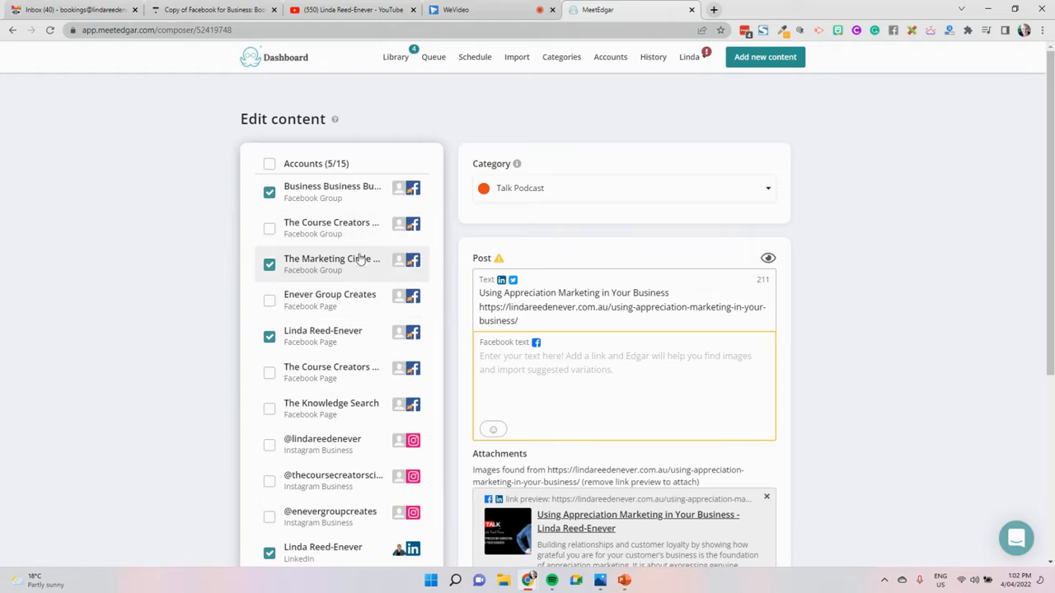
scroll(371, 301, "down", 1)
scroll(371, 301, "down", 2)
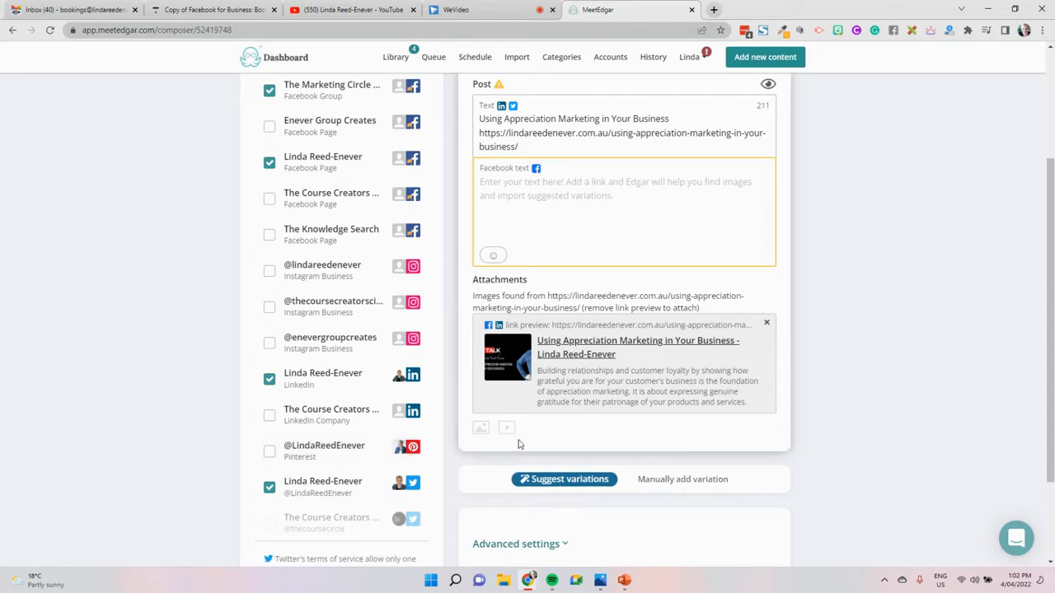
scroll(649, 384, "up", 3)
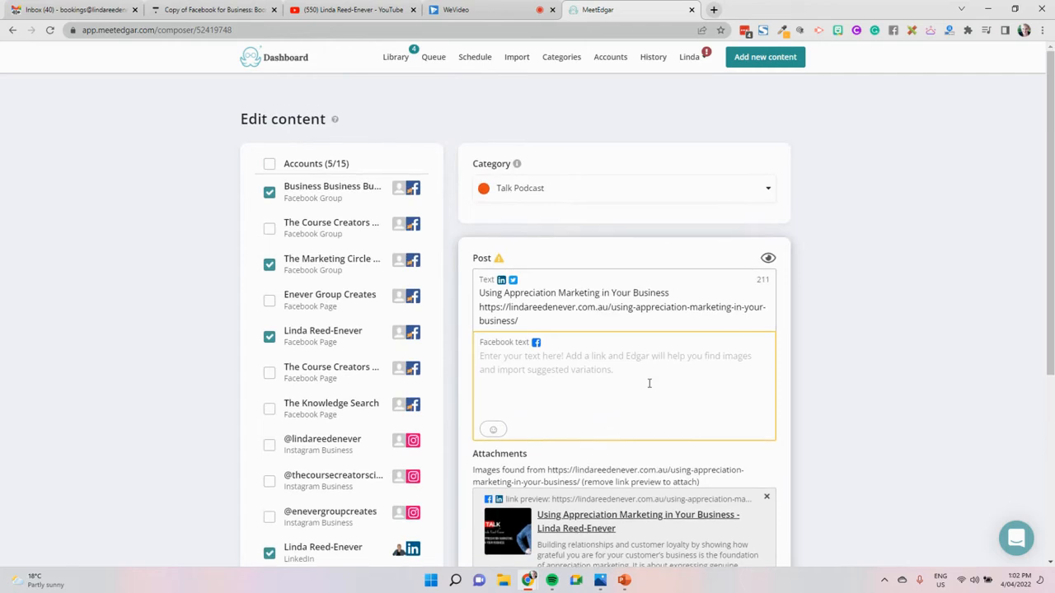
Copy the post's LinkedIn and Twitter text, including the link, into its empty Facebook text
left_click_drag(530, 322, 478, 293)
key("ctrl+c")
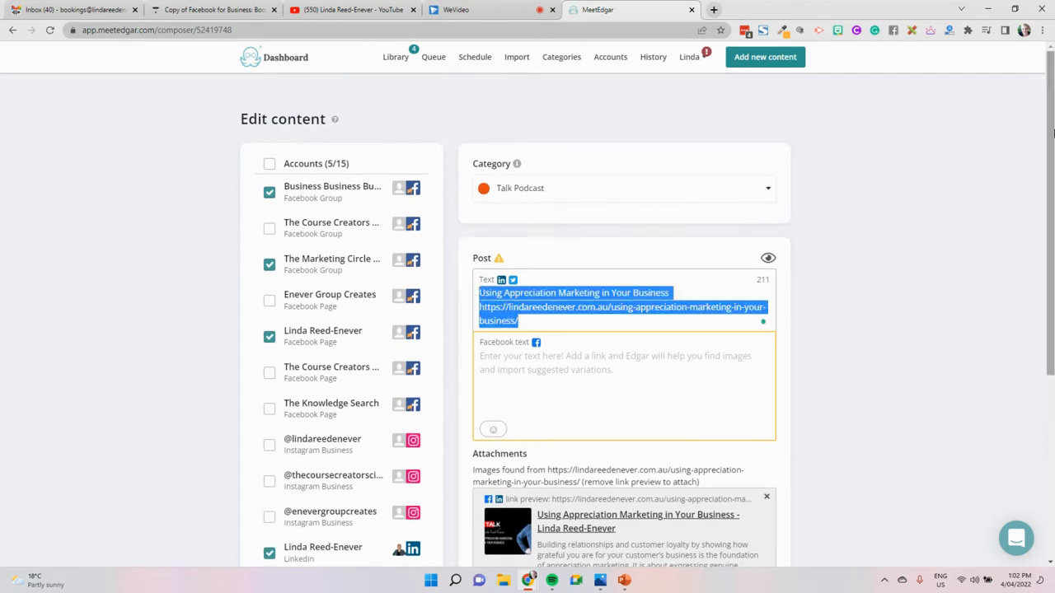
left_click(612, 373)
key("ctrl+v")
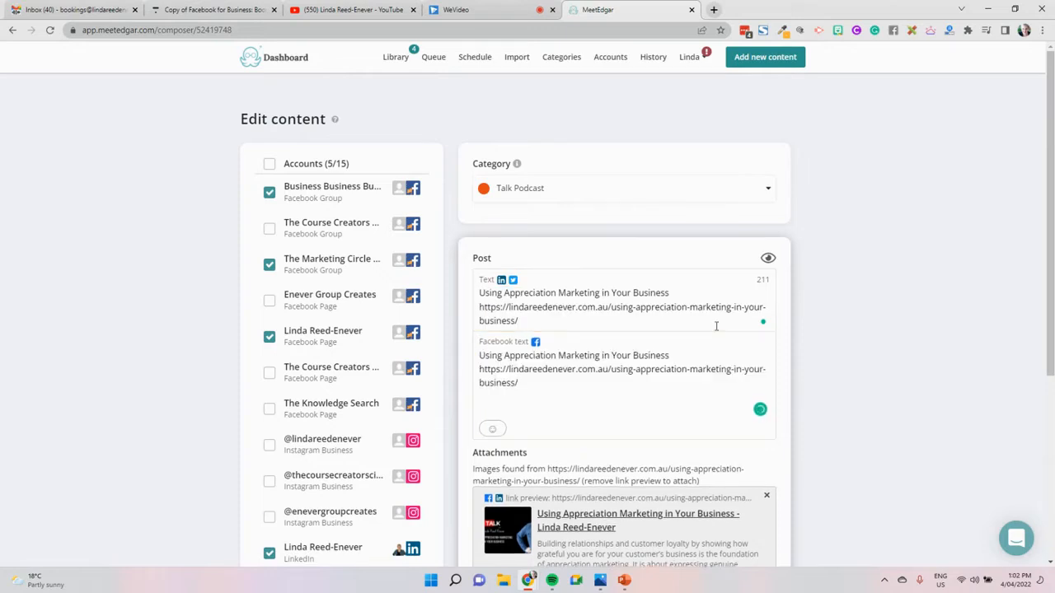
Generate suggested variations for the "Using Appreciation Marketing in Your Business" post
scroll(759, 297, "down", 2)
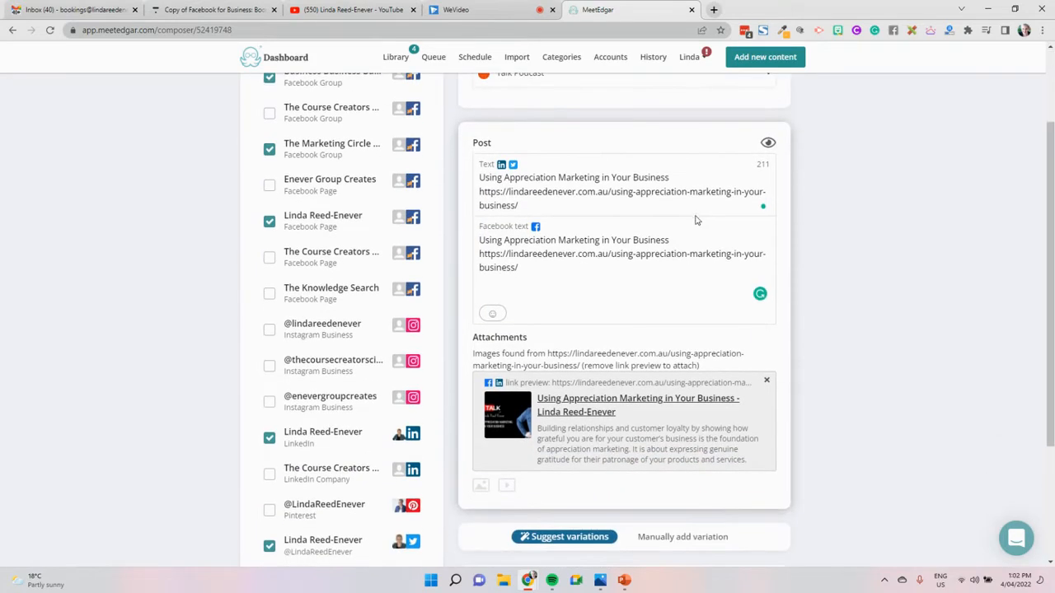
scroll(701, 239, "down", 2)
scroll(697, 280, "down", 1)
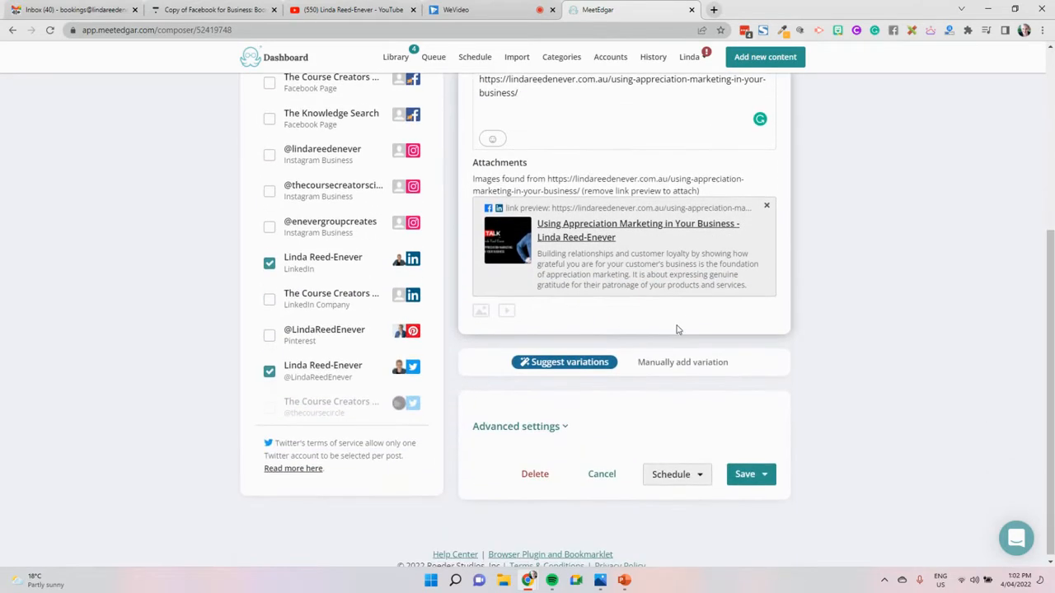
scroll(678, 329, "up", 4)
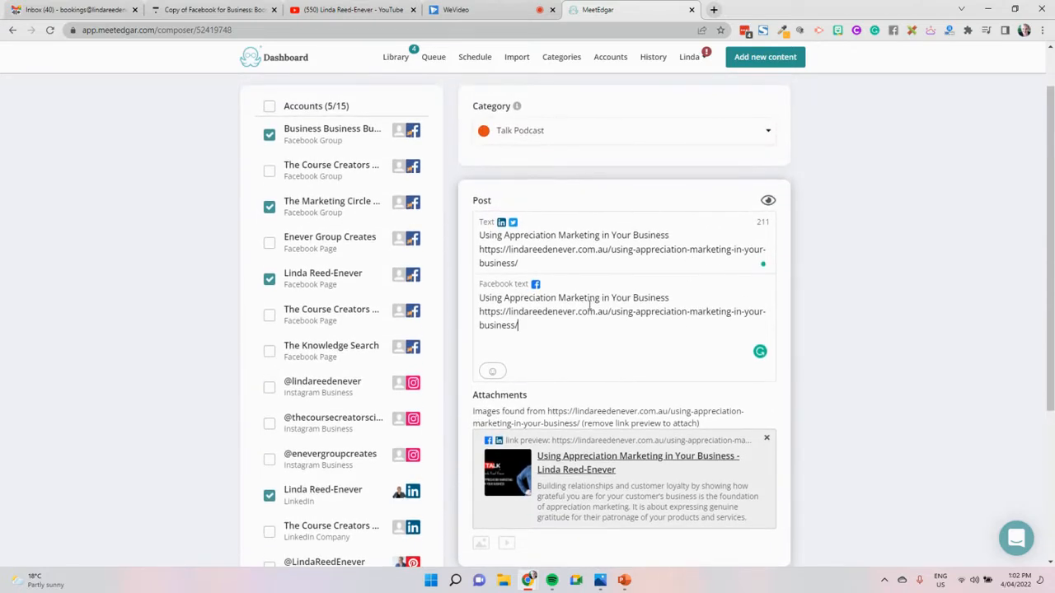
scroll(586, 308, "down", 2)
left_click(582, 422)
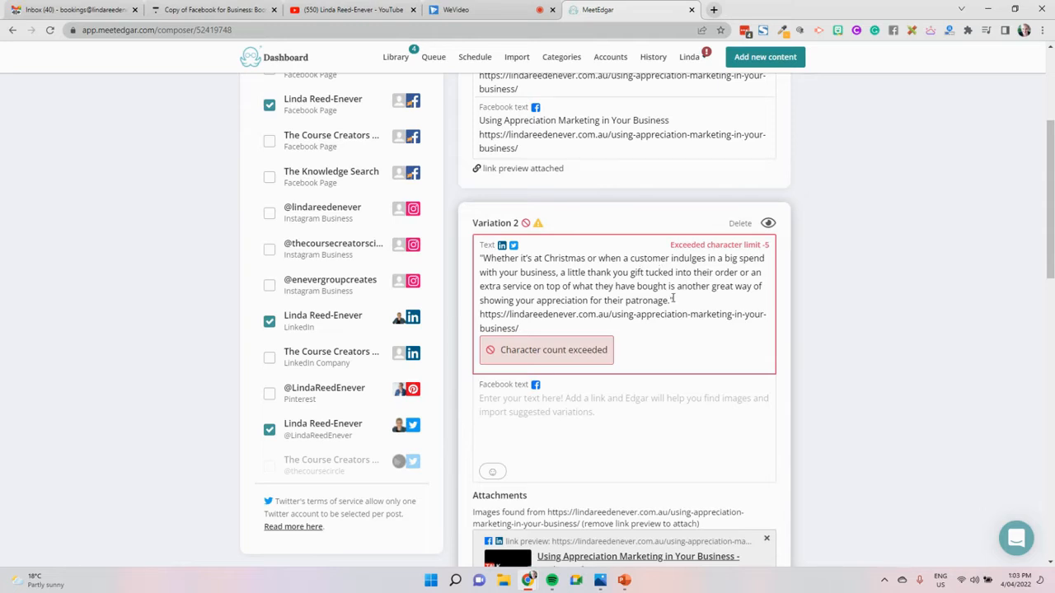
Trim "for their patronage" and both quotation marks from Variation 2's LinkedIn and Twitter text, leaving a blank line before the link
left_click_drag(673, 300, 592, 300)
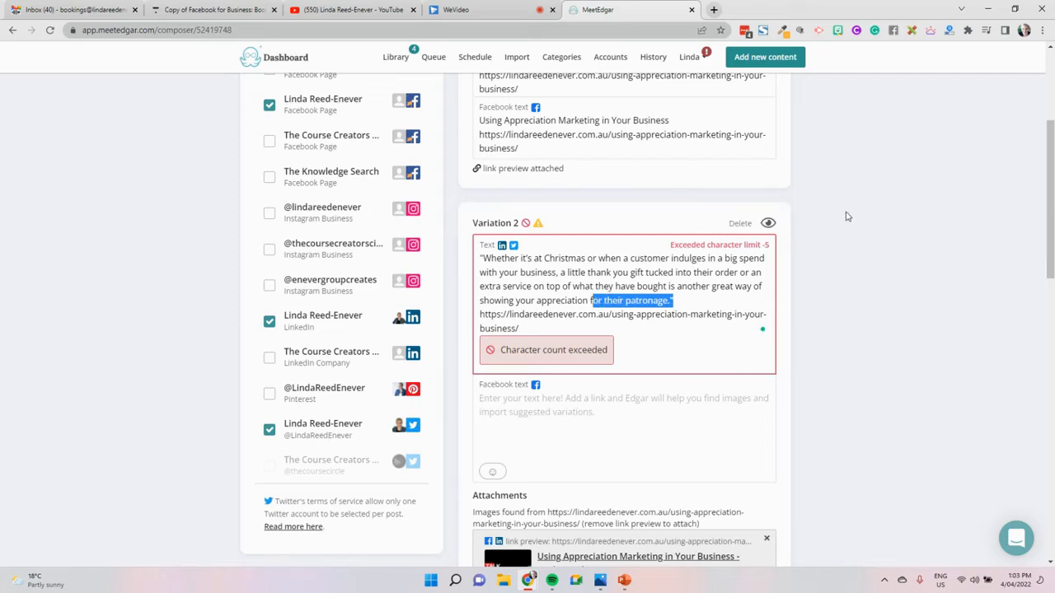
key("BackSpace")
key("Return")
key("Return")
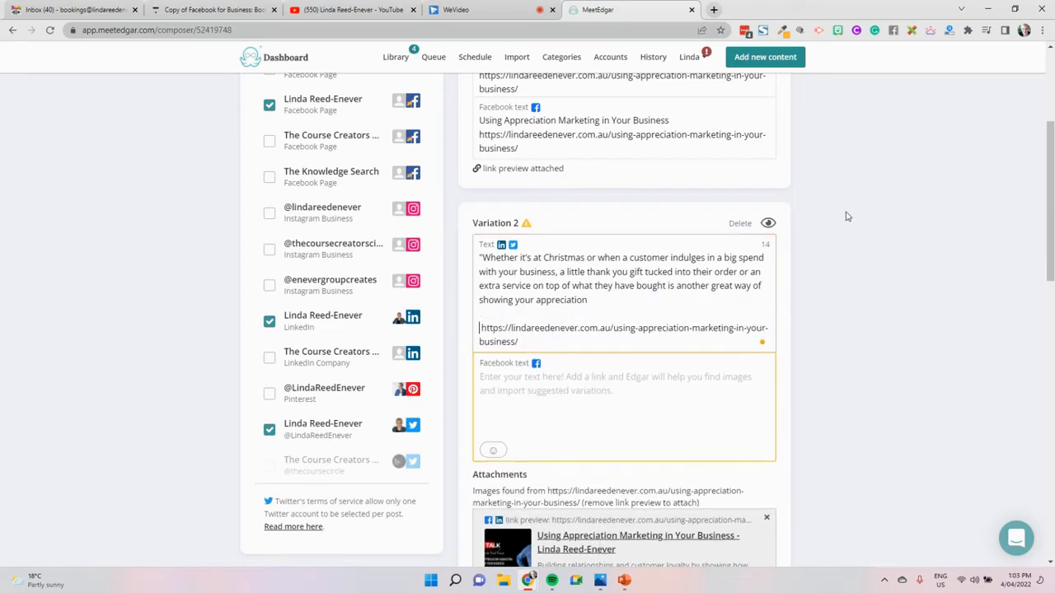
left_click(481, 260)
key("BackSpace")
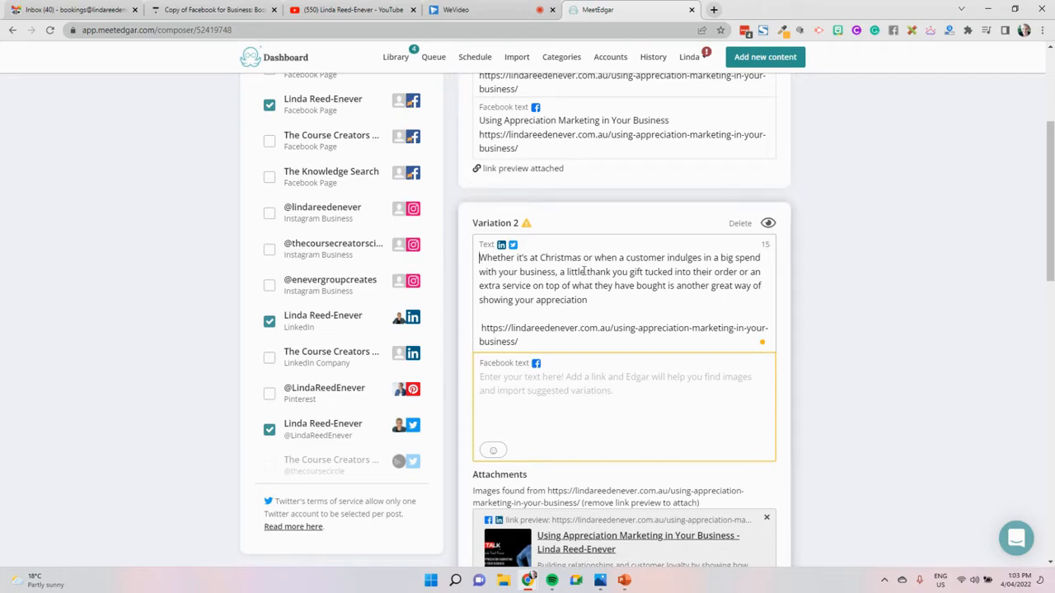
Add the hashtag "#marketingtip" below the link in Variation 2's LinkedIn and Twitter text, separated by a blank line
key("Return")
key("Return")
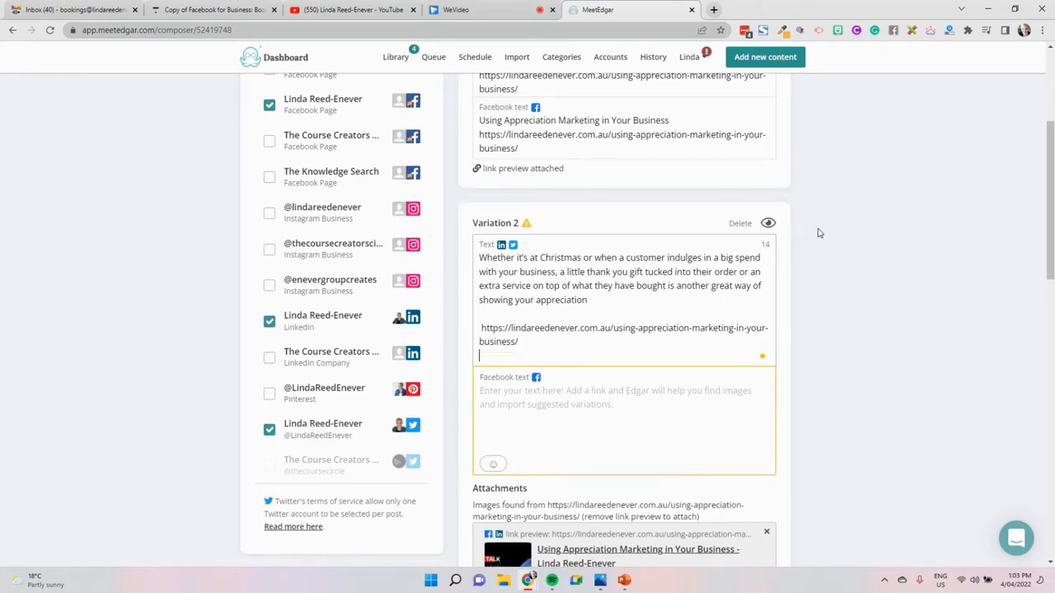
type("#m")
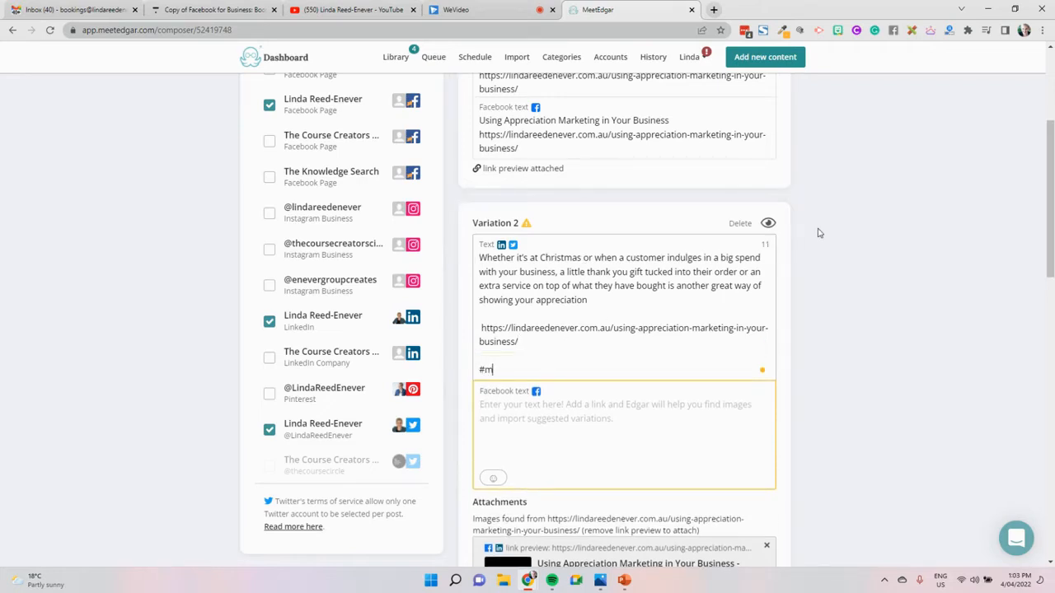
type("arketing to")
key("BackSpace")
type("ips")
key("BackSpace")
key("BackSpace")
type("p")
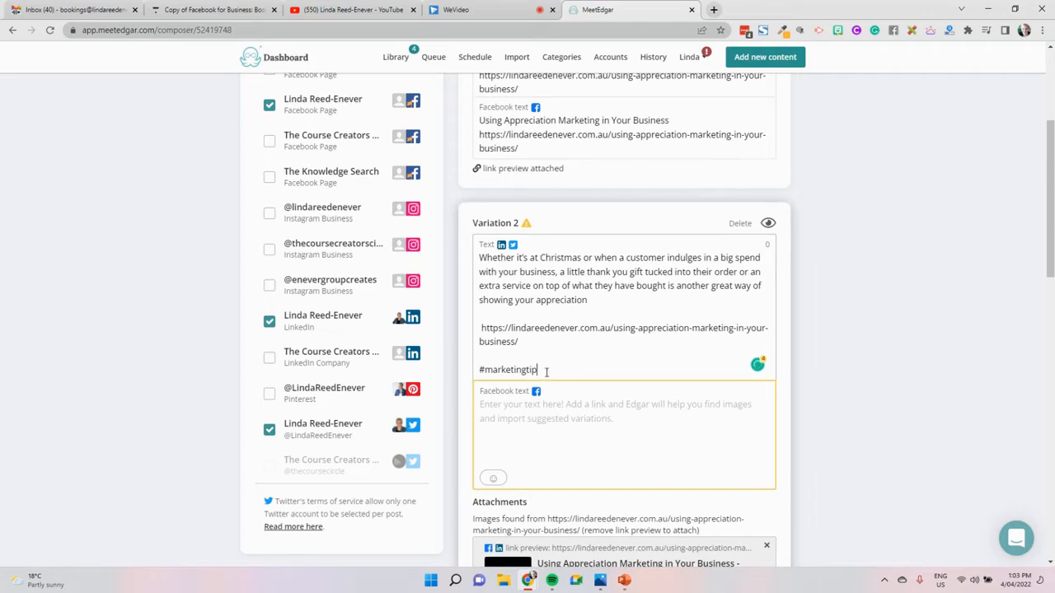
Copy Variation 2's complete LinkedIn and Twitter text into its Facebook text
key("ctrl+a")
right_click(556, 282)
left_click(621, 332)
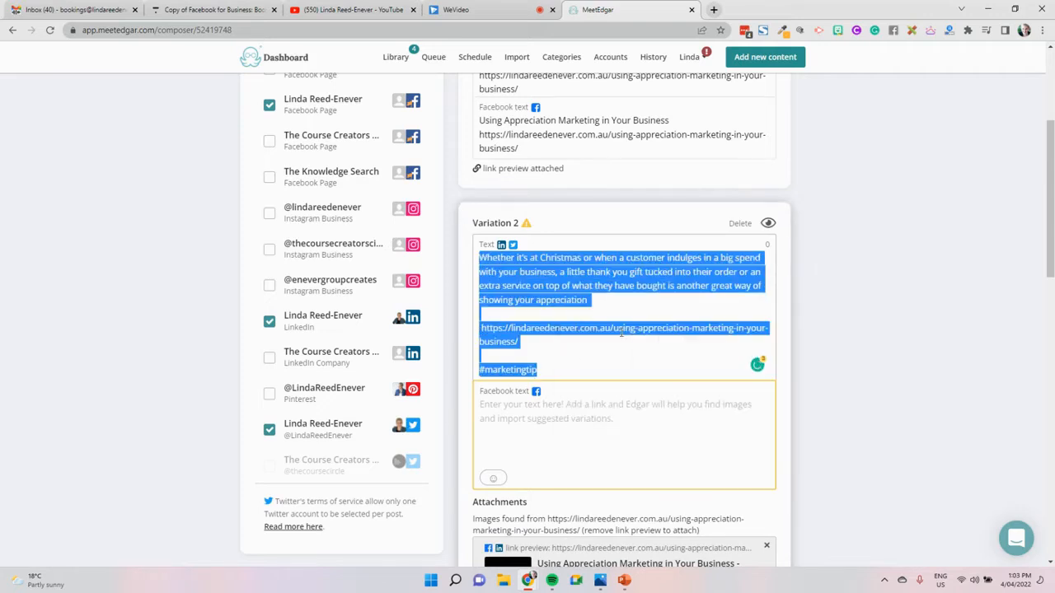
left_click(611, 410)
key("ctrl+v")
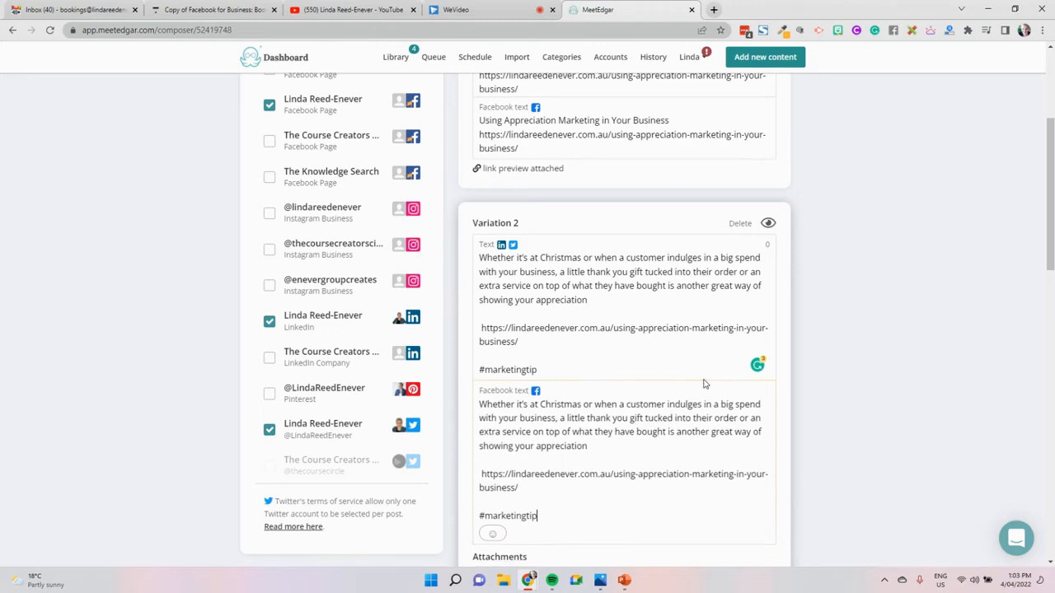
scroll(701, 371, "down", 3)
scroll(693, 365, "down", 2)
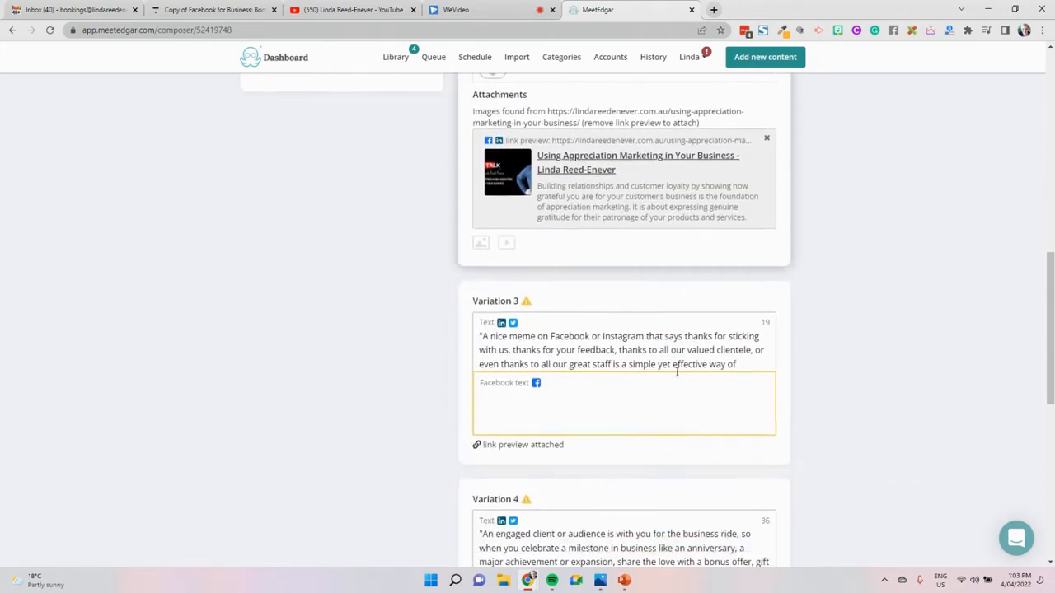
Remove both quotation marks from Variation 3's LinkedIn and Twitter text and leave a blank line before the link
left_click(552, 356)
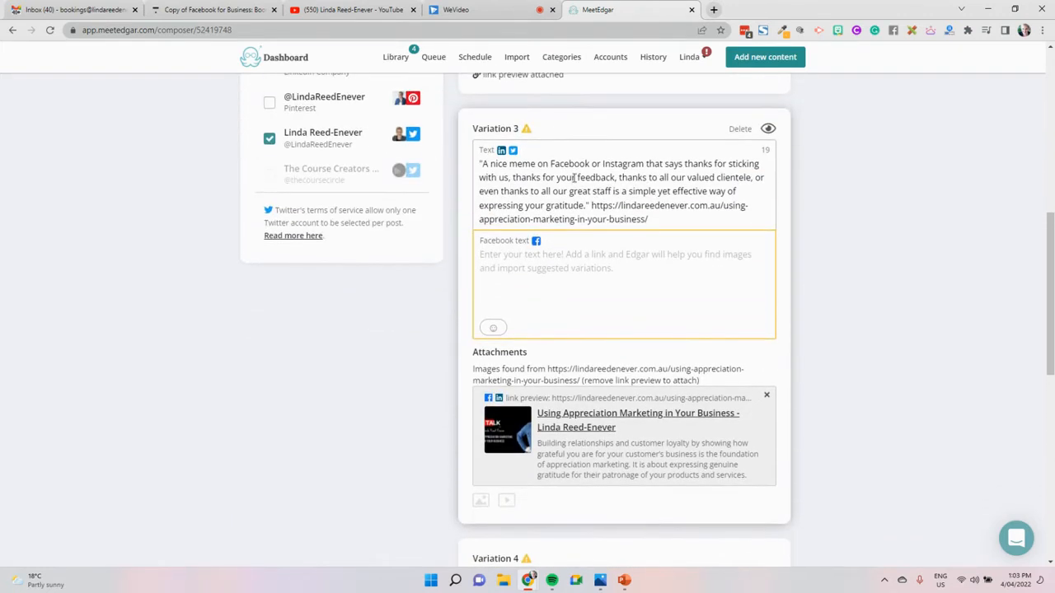
left_click(483, 165)
key("BackSpace")
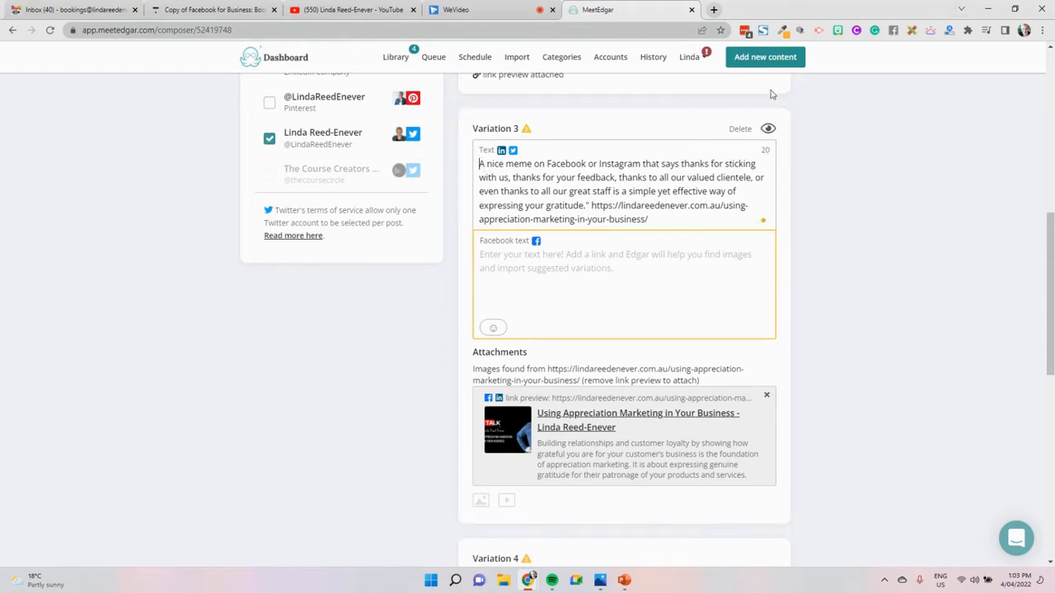
left_click(590, 206)
key("BackSpace")
key("Return")
key("Return")
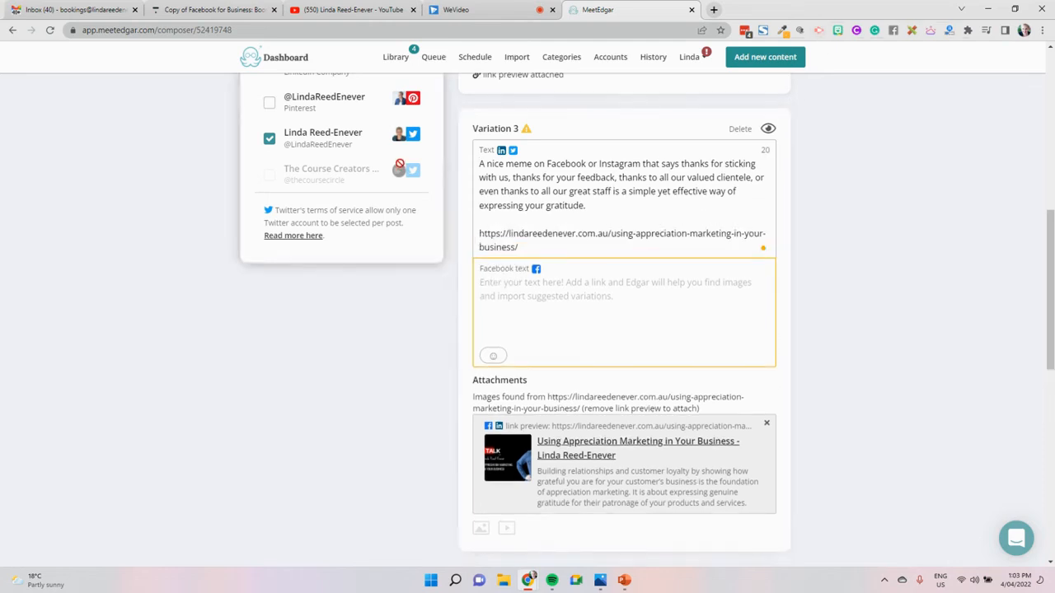
Add the hashtag "#marketingtip" below the link in Variation 3's LinkedIn and Twitter text, separated by a blank line
left_click(538, 249)
key("Return")
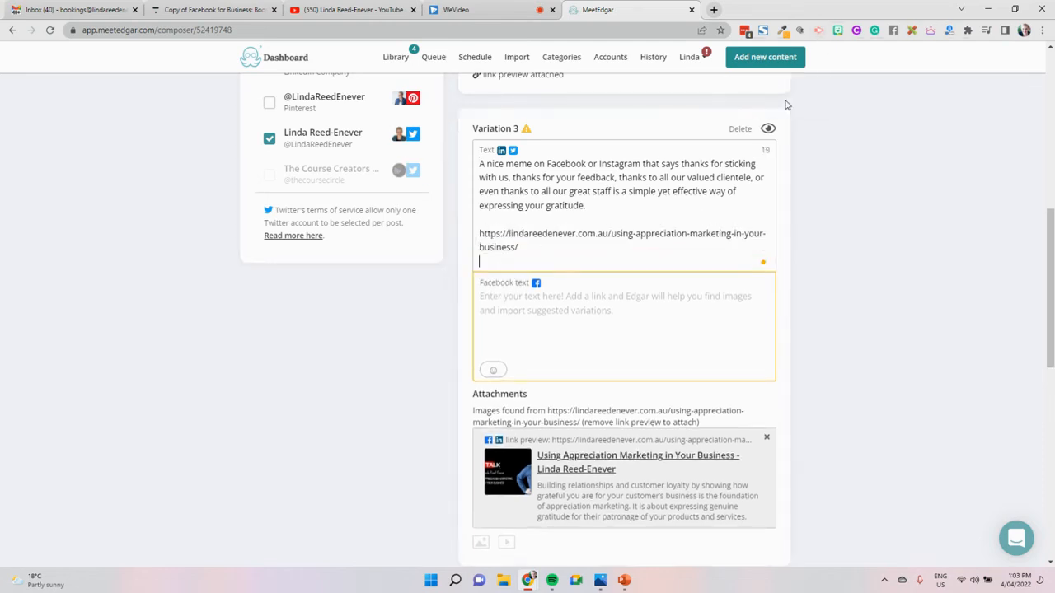
key("Return")
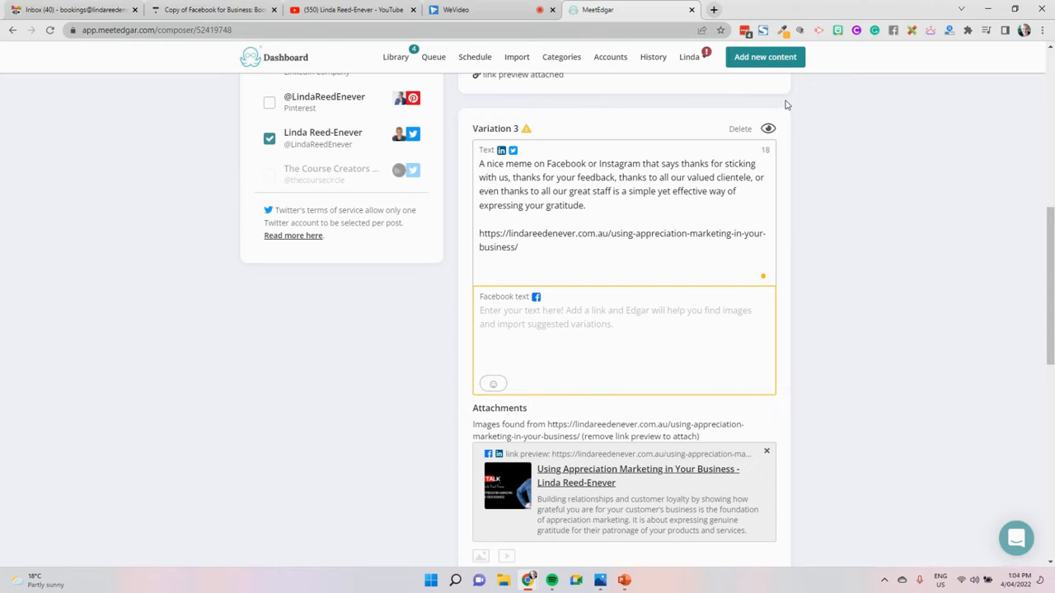
type("#marketingtip")
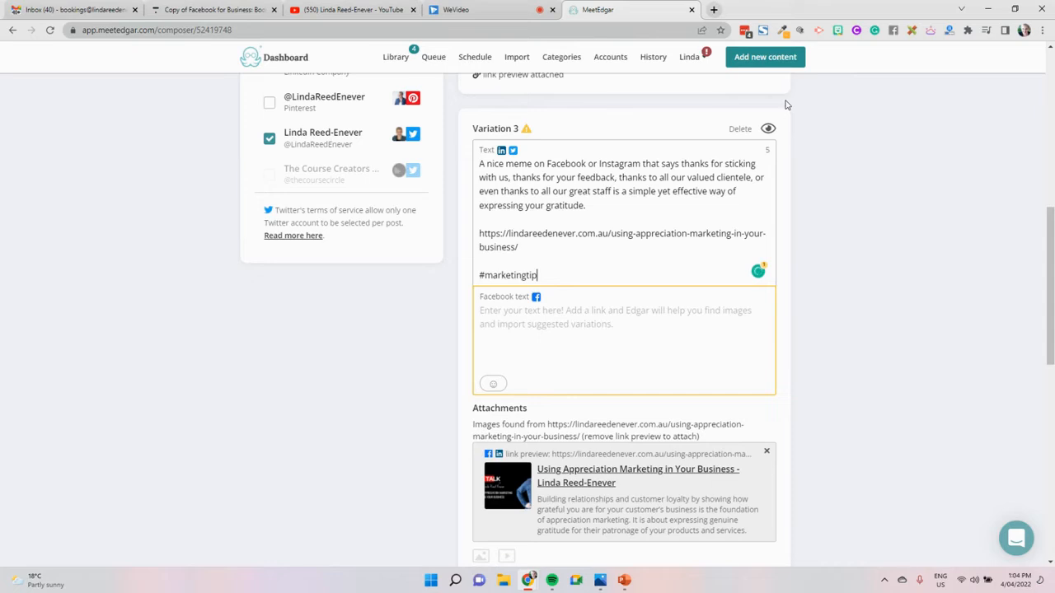
Copy Variation 3's complete LinkedIn and Twitter text into its Facebook text
left_click_drag(551, 280, 476, 171)
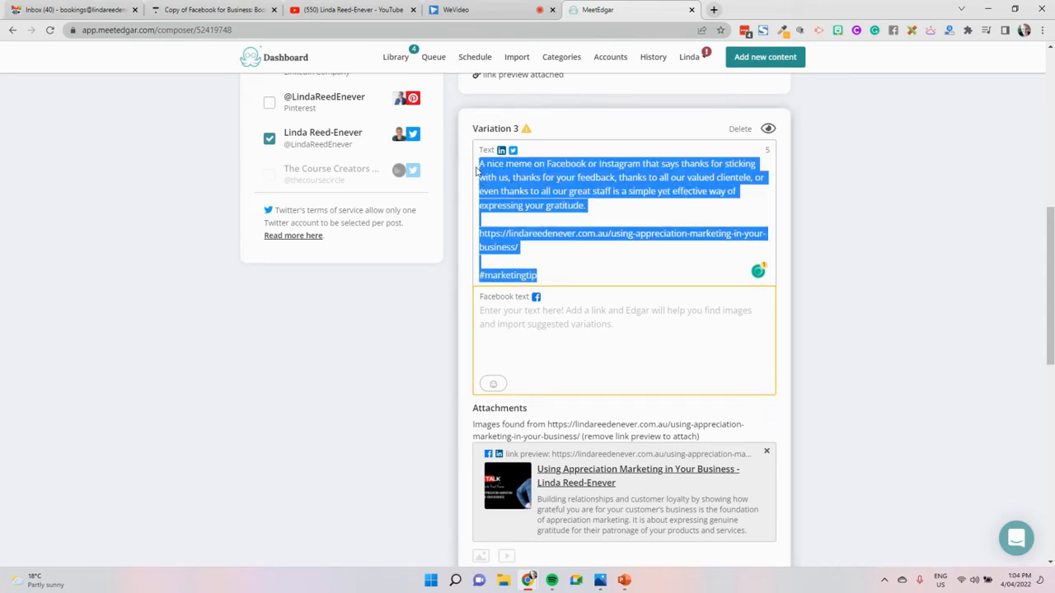
right_click(537, 173)
left_click(567, 221)
left_click(545, 306)
key("ctrl+v")
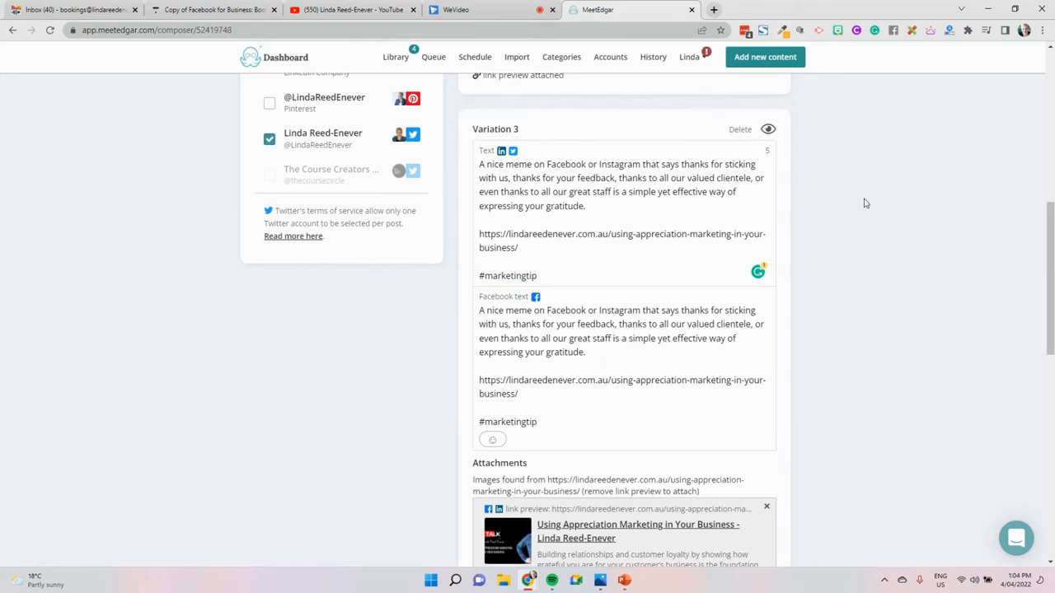
scroll(665, 226, "down", 4)
scroll(655, 255, "down", 2)
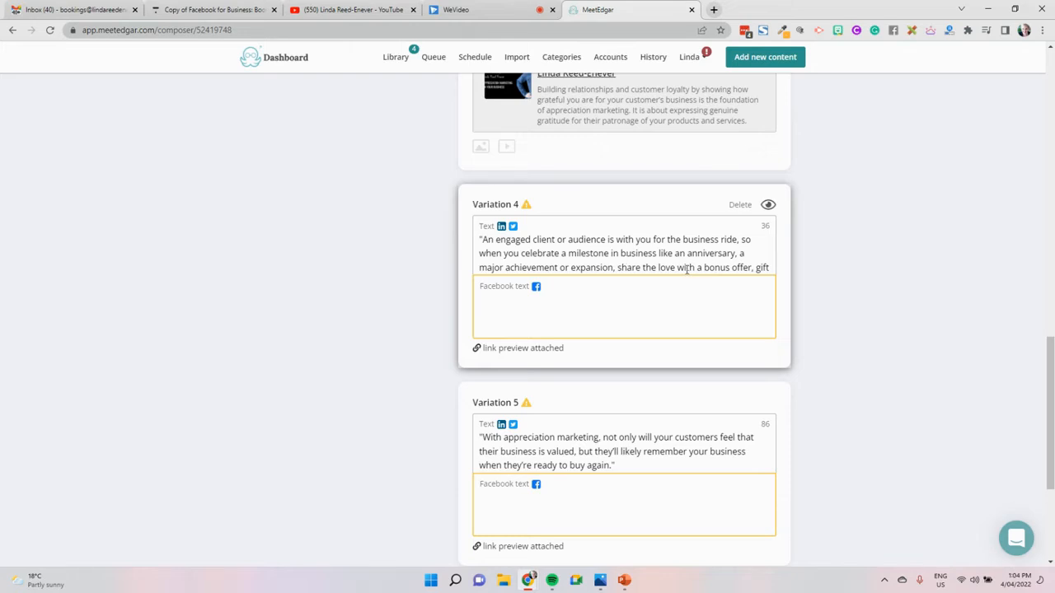
left_click(729, 272)
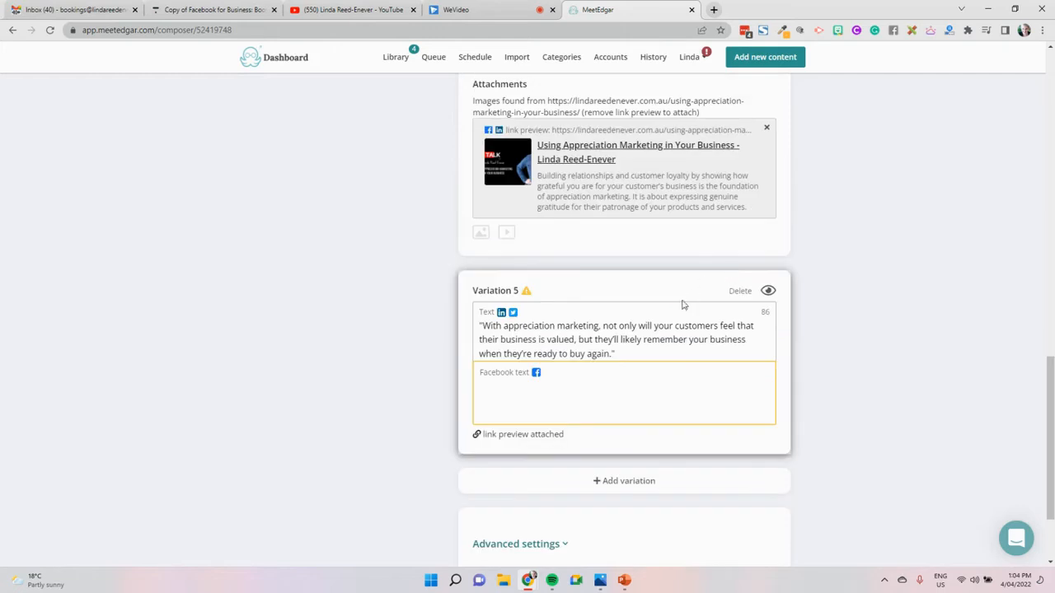
left_click(628, 357)
scroll(619, 271, "up", 3)
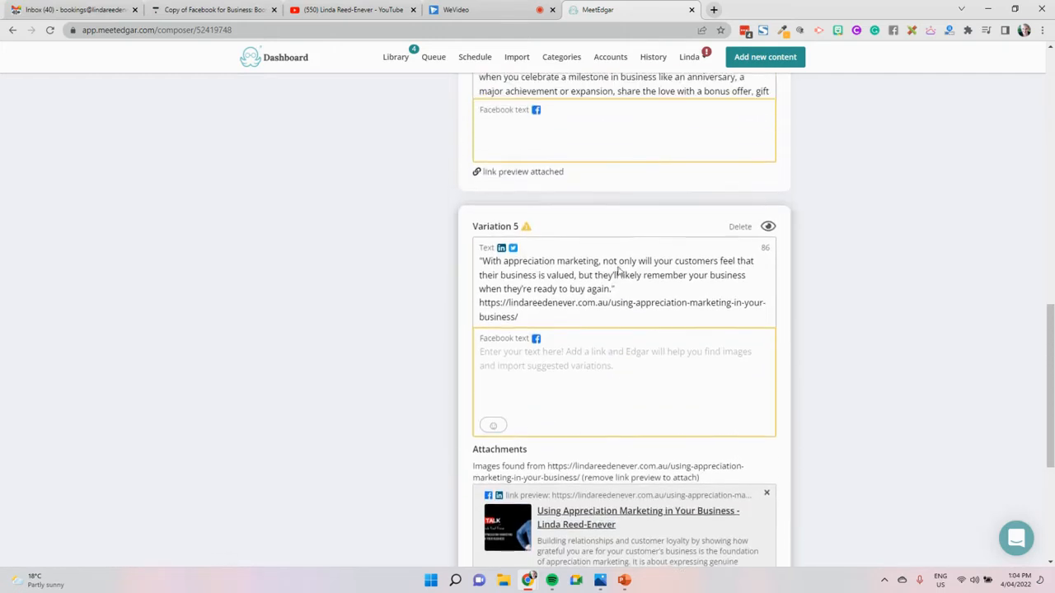
left_click(611, 294)
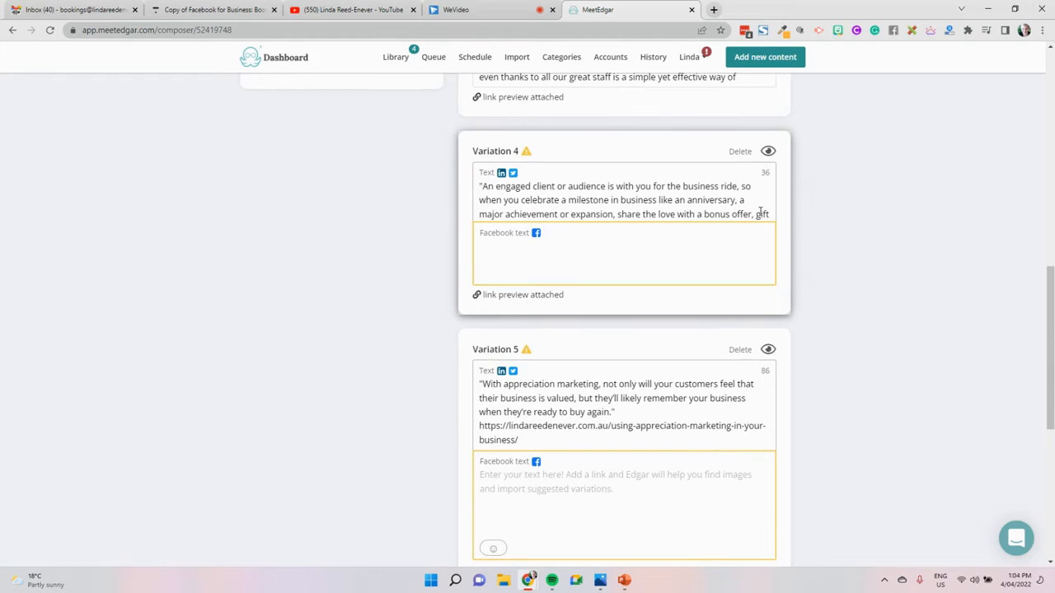
Remove both quotation marks from Variation 4's LinkedIn and Twitter text and put the link after a blank line
left_click(757, 214)
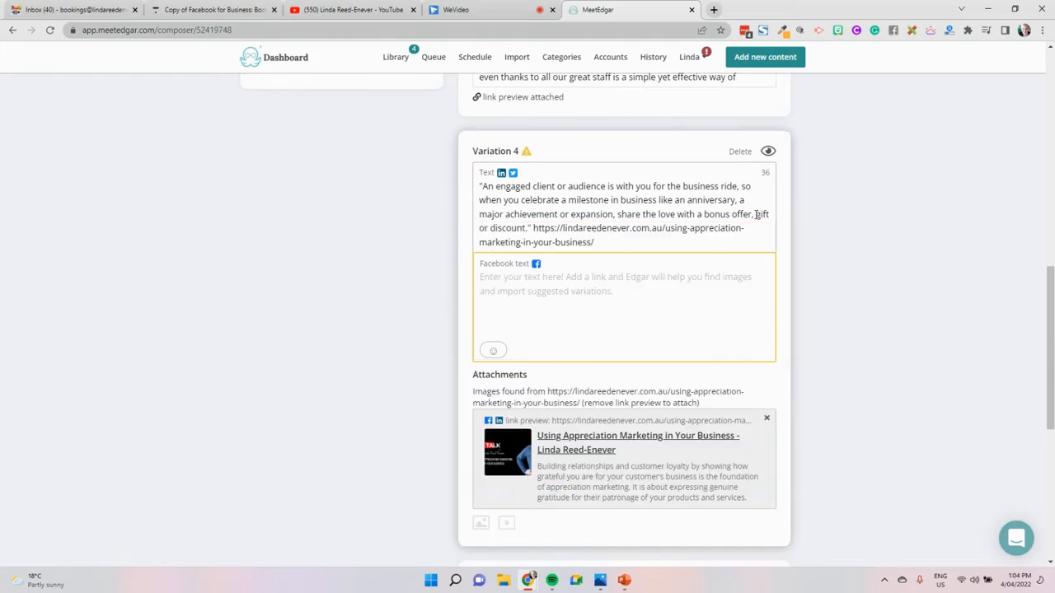
left_click(530, 227)
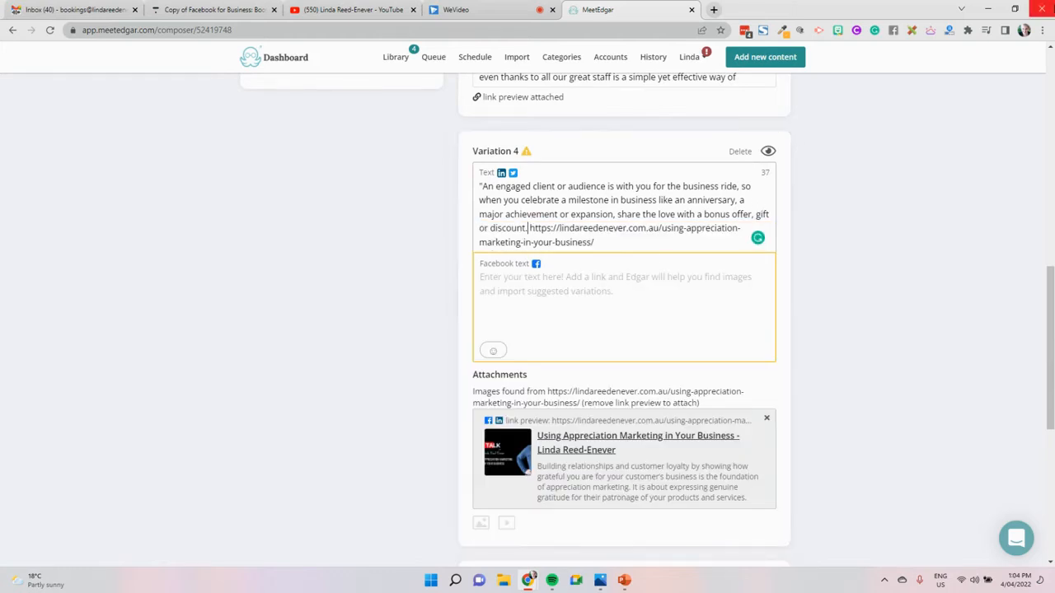
left_click(483, 186)
key("BackSpace")
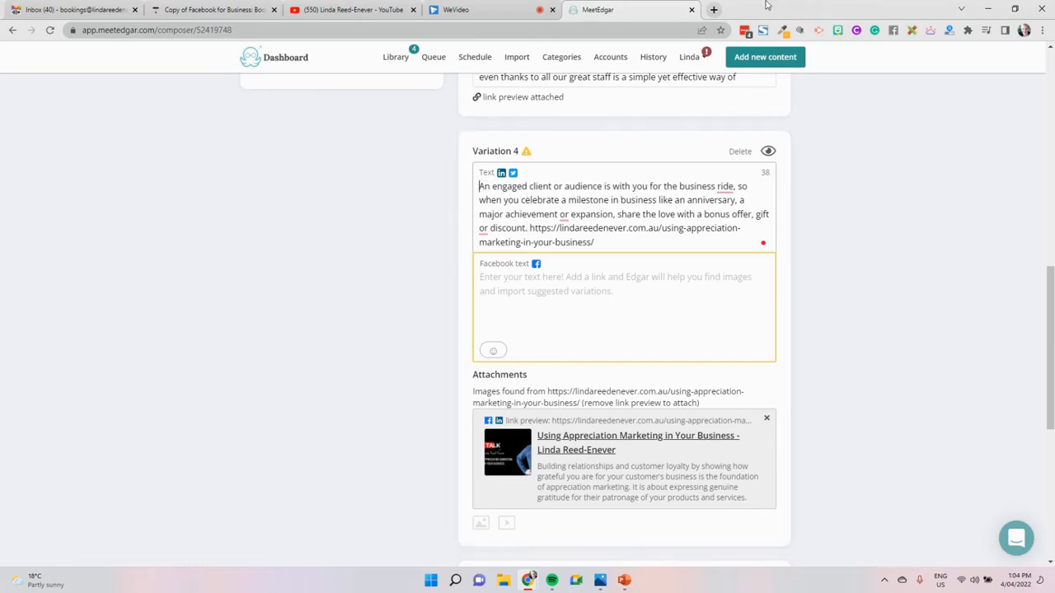
left_click(530, 228)
key("Return")
key("Return")
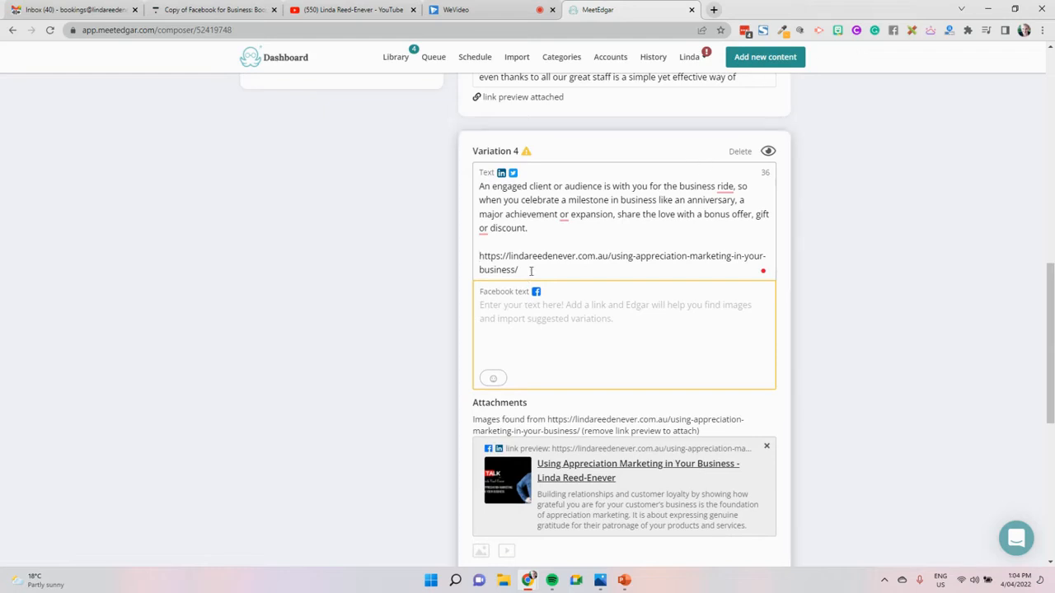
Copy Variation 4's complete LinkedIn and Twitter text into its Facebook text
left_click_drag(532, 269, 482, 182)
right_click(521, 224)
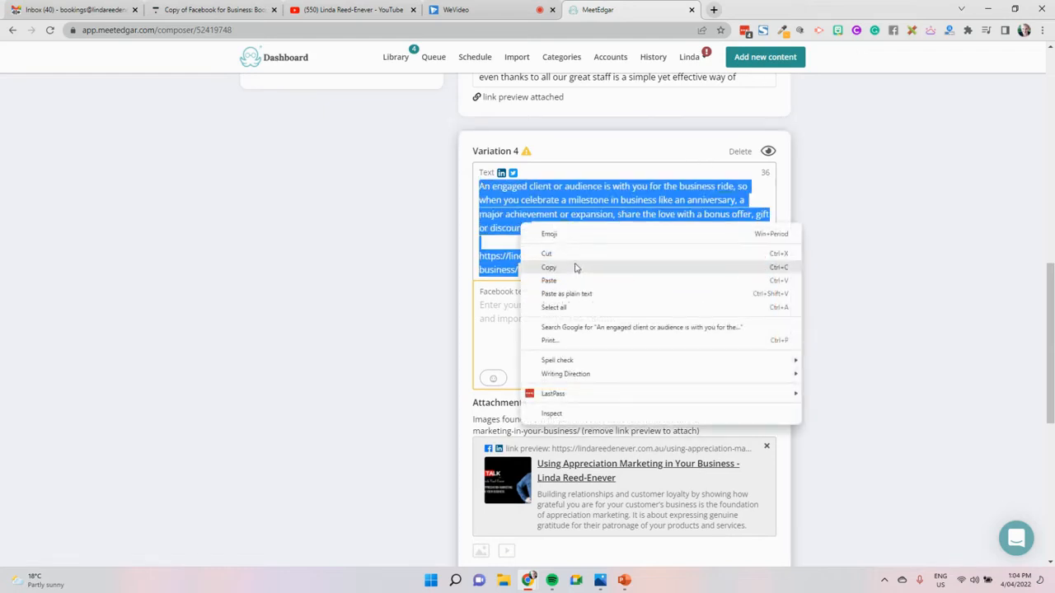
left_click(577, 268)
left_click(546, 306)
key("ctrl+v")
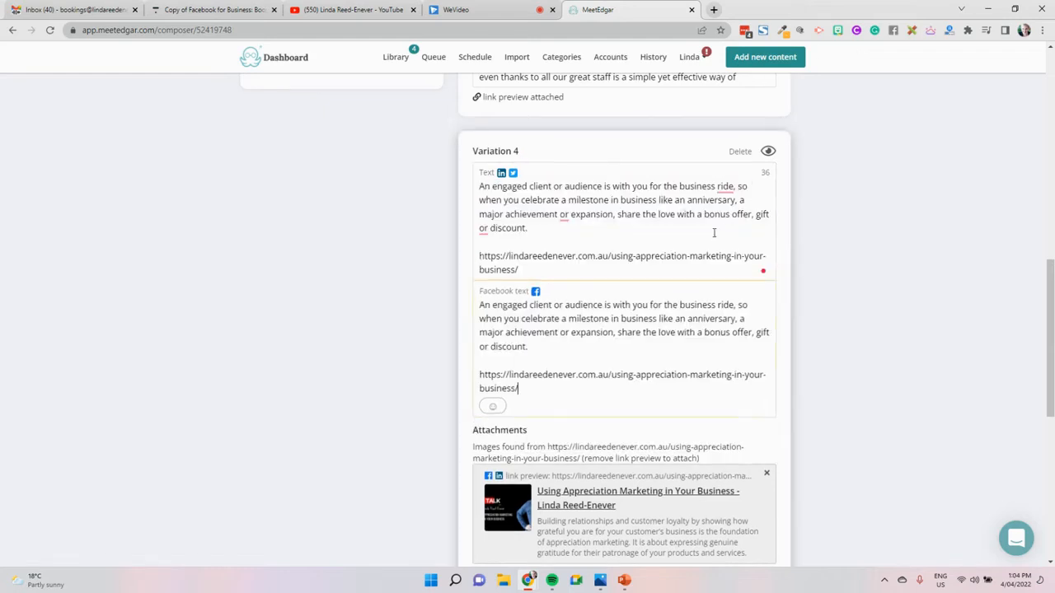
Remove both quotation marks from Variation 5's LinkedIn and Twitter text and separate the link with a blank line
scroll(707, 235, "down", 5)
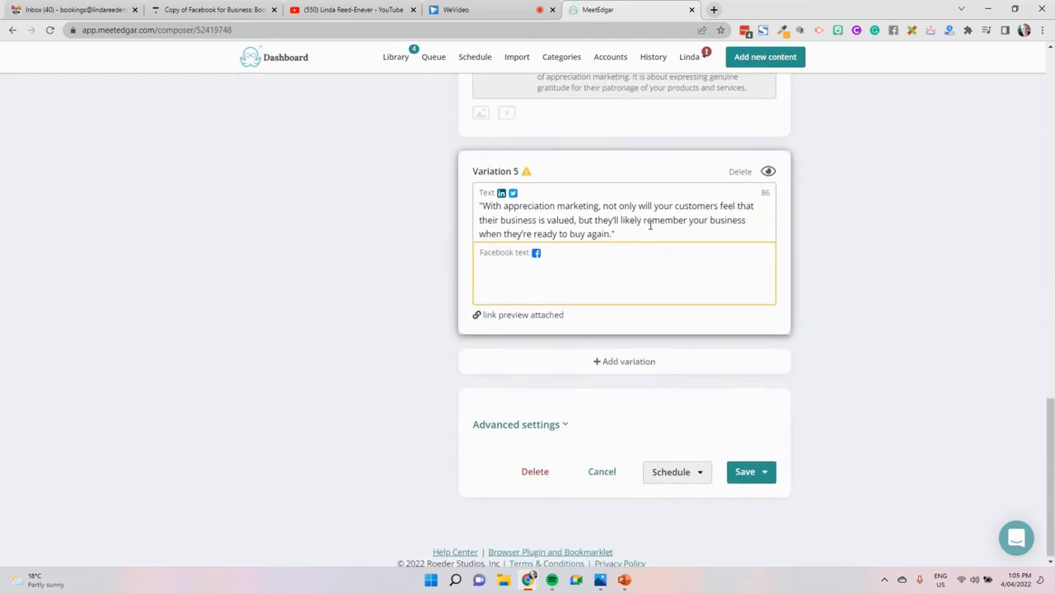
left_click(620, 237)
key("ctrl+v")
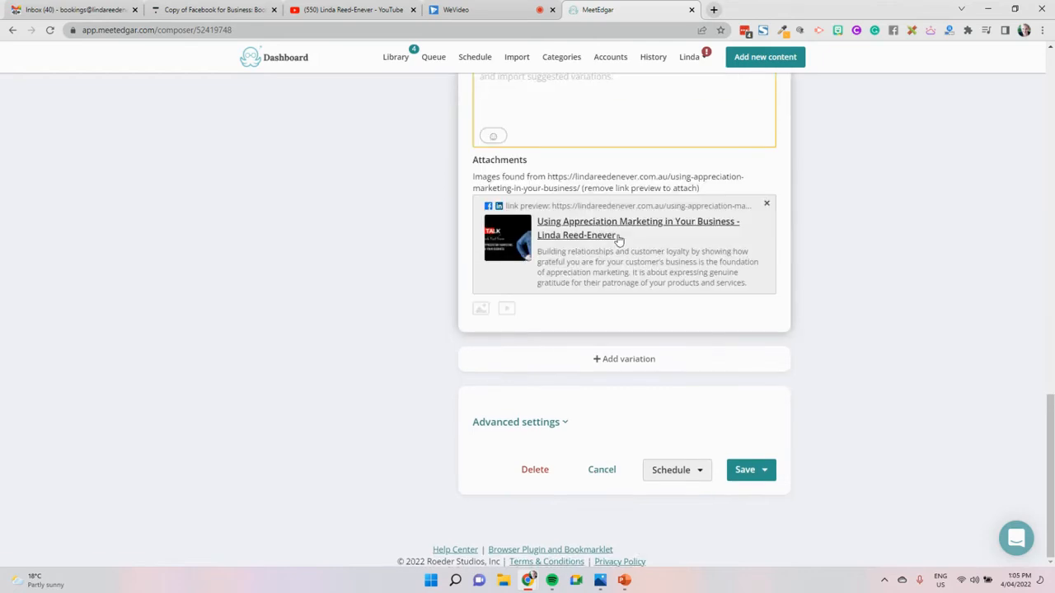
scroll(627, 181, "up", 2)
left_click(620, 171)
key("BackSpace")
key("BackSpace")
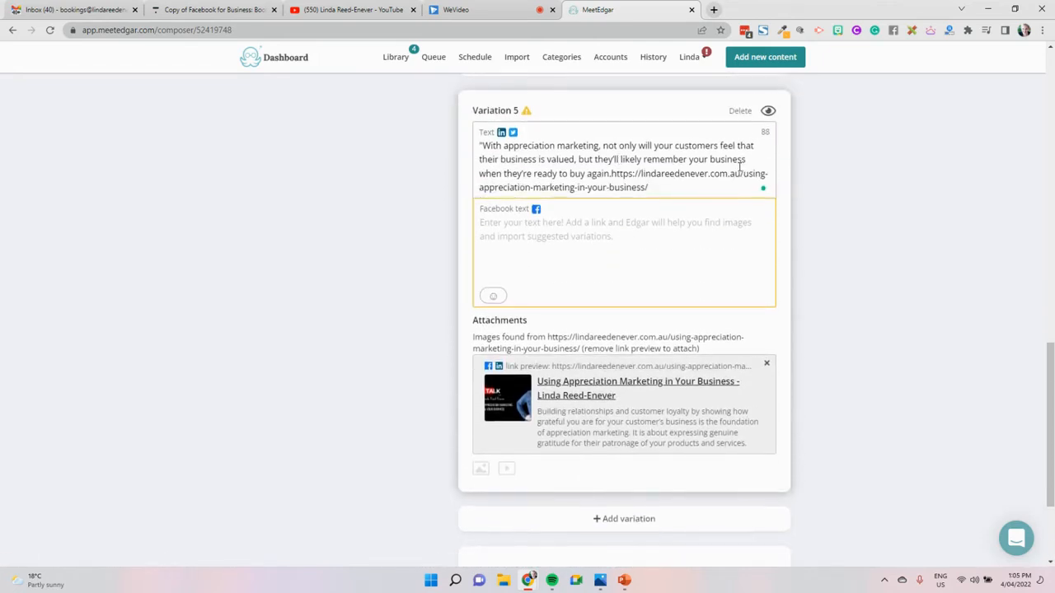
key("Return")
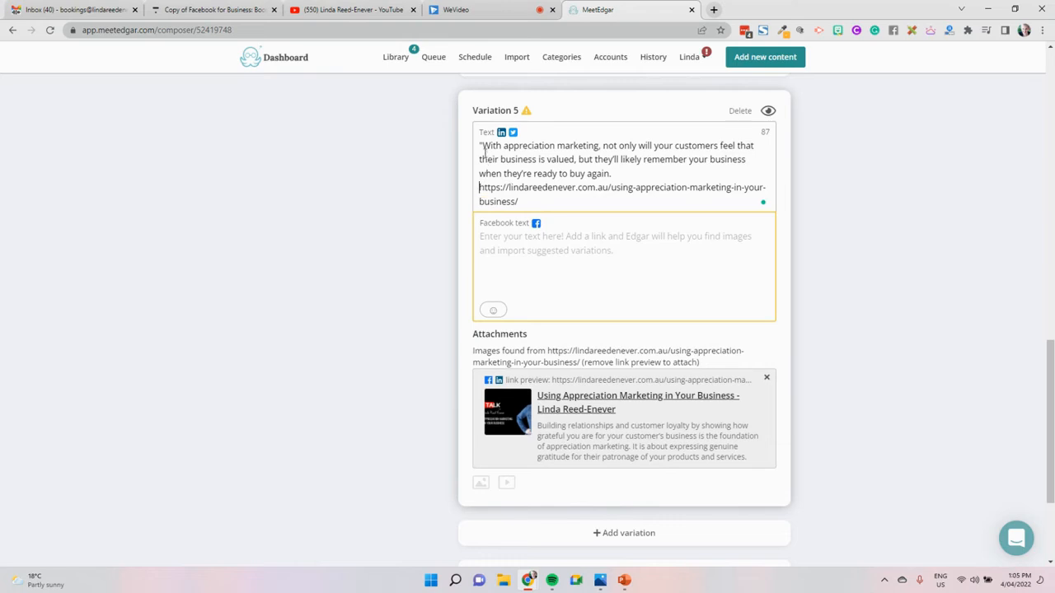
left_click(481, 146)
key("BackSpace")
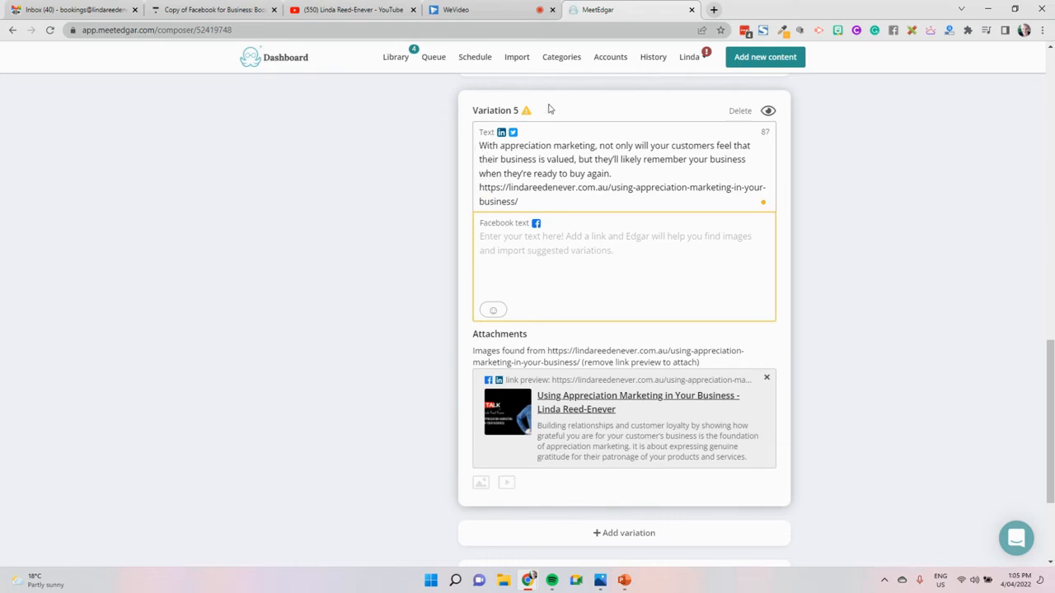
key("Return")
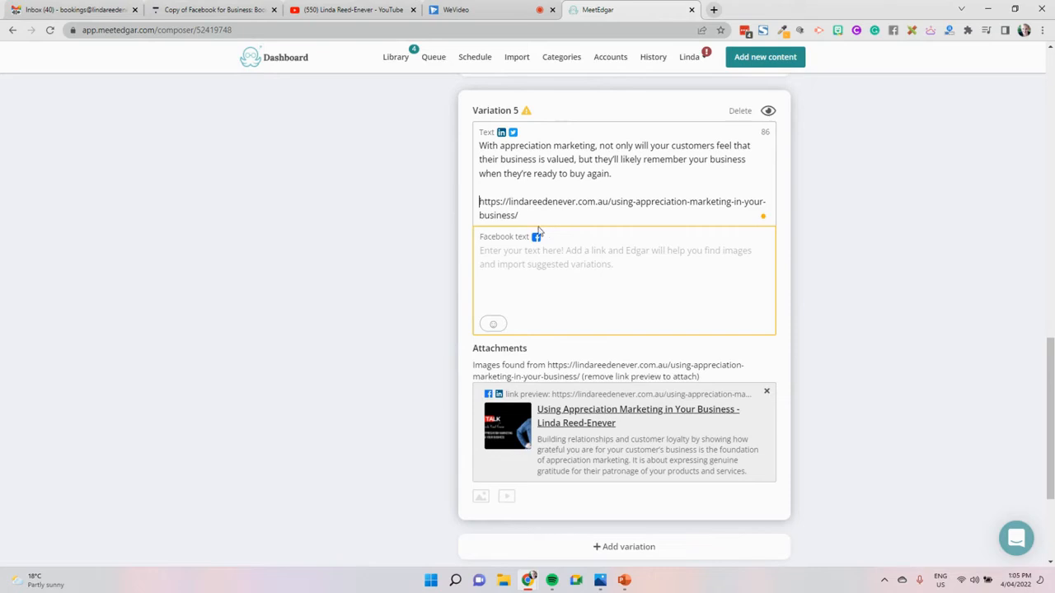
Copy Variation 5's complete LinkedIn and Twitter text into its Facebook text
left_click_drag(533, 212, 459, 146)
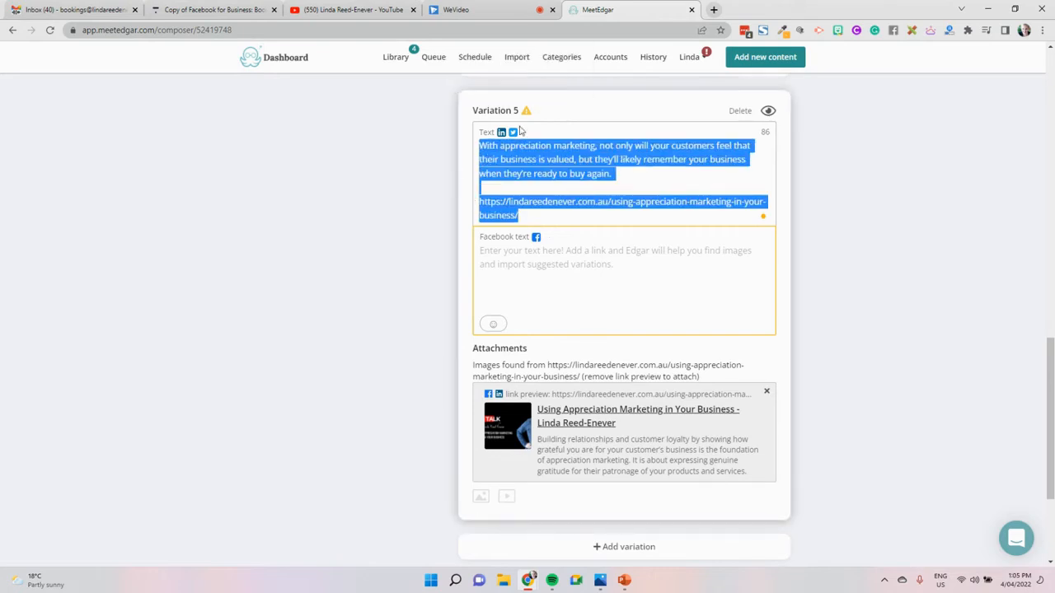
left_click(598, 250)
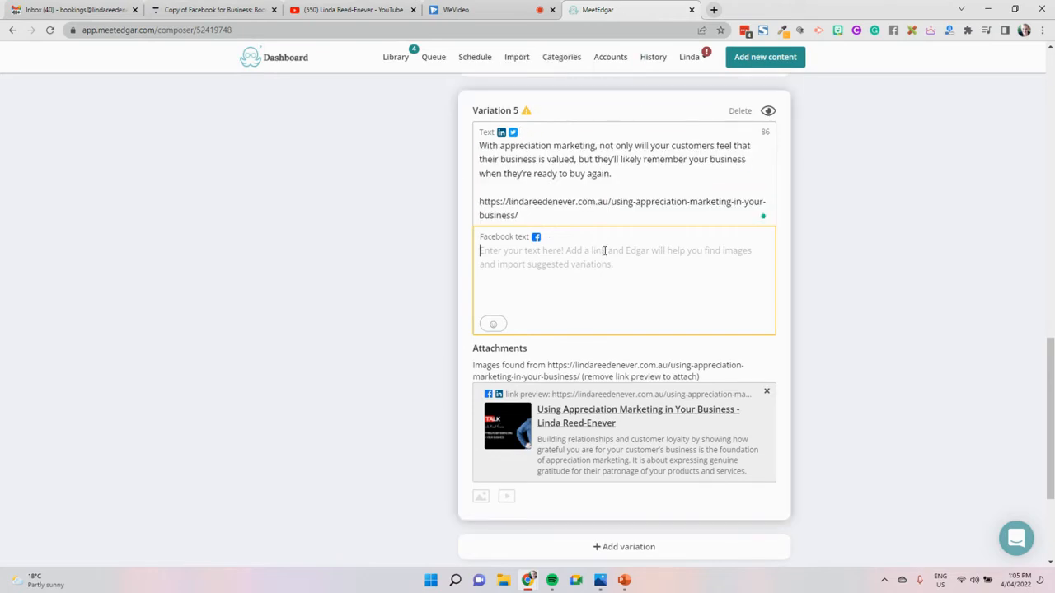
key("ctrl+v")
Expand the post's advanced settings, then save and approve the post with its variations
scroll(659, 220, "down", 3)
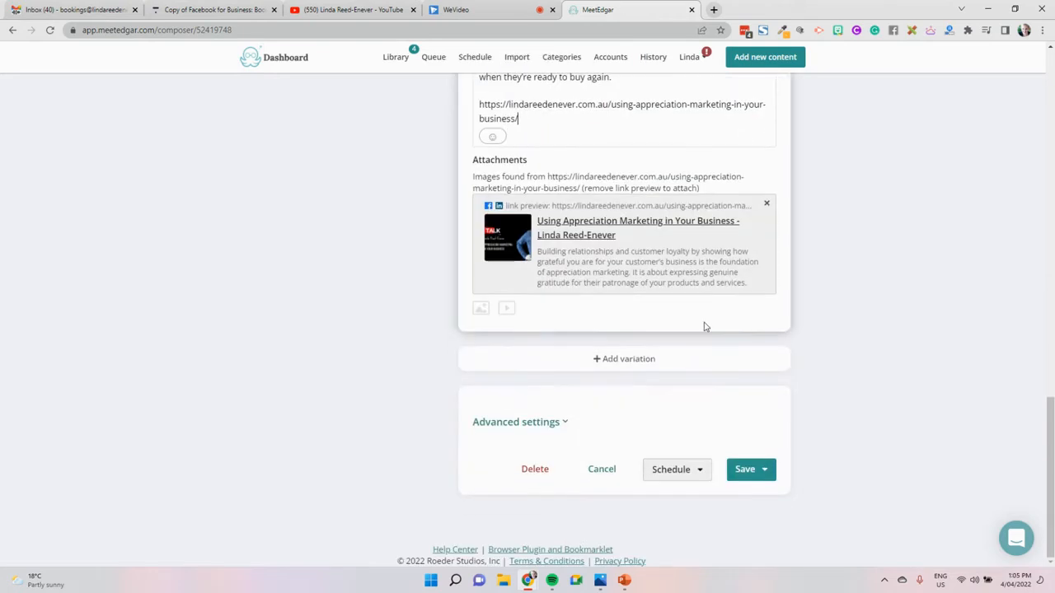
left_click(564, 429)
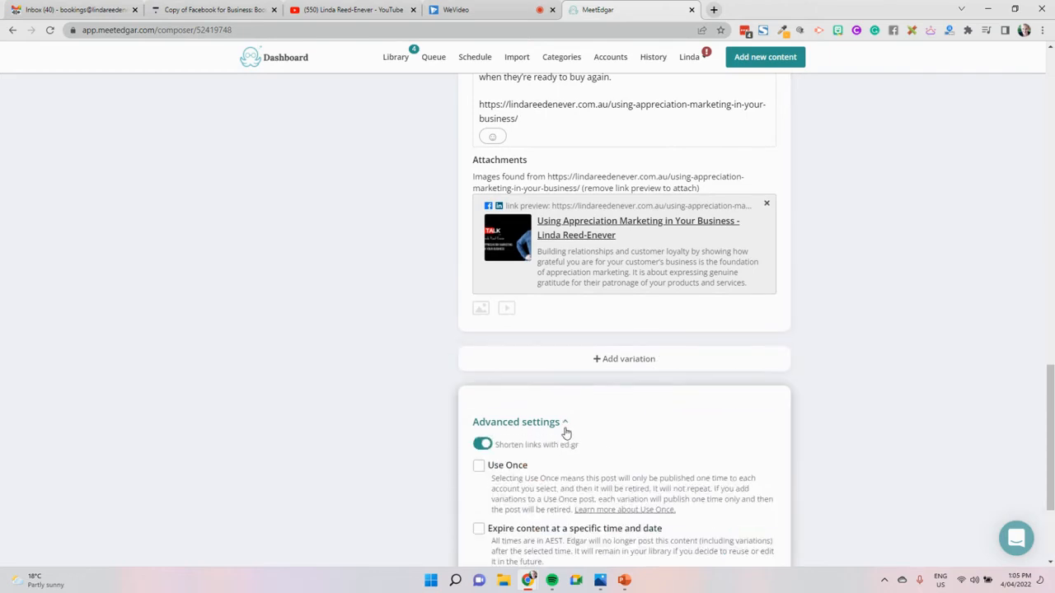
scroll(567, 431, "down", 2)
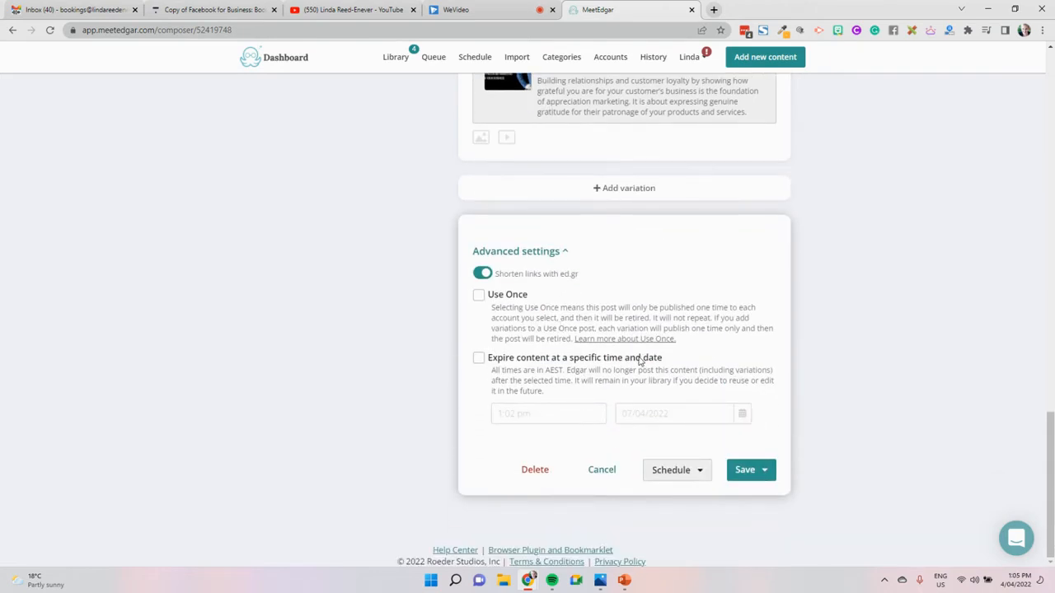
left_click(748, 469)
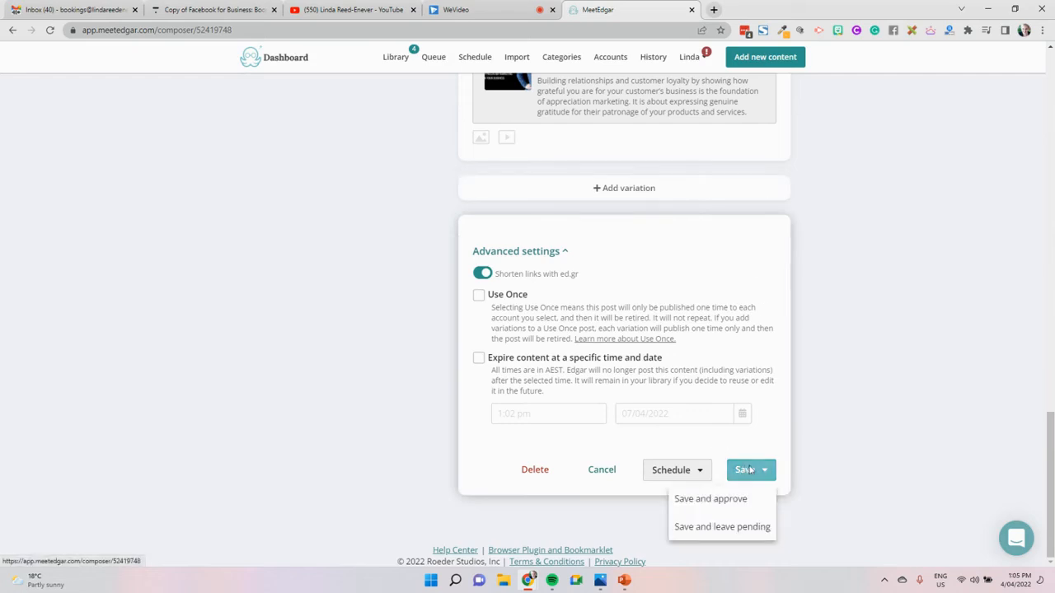
left_click(748, 501)
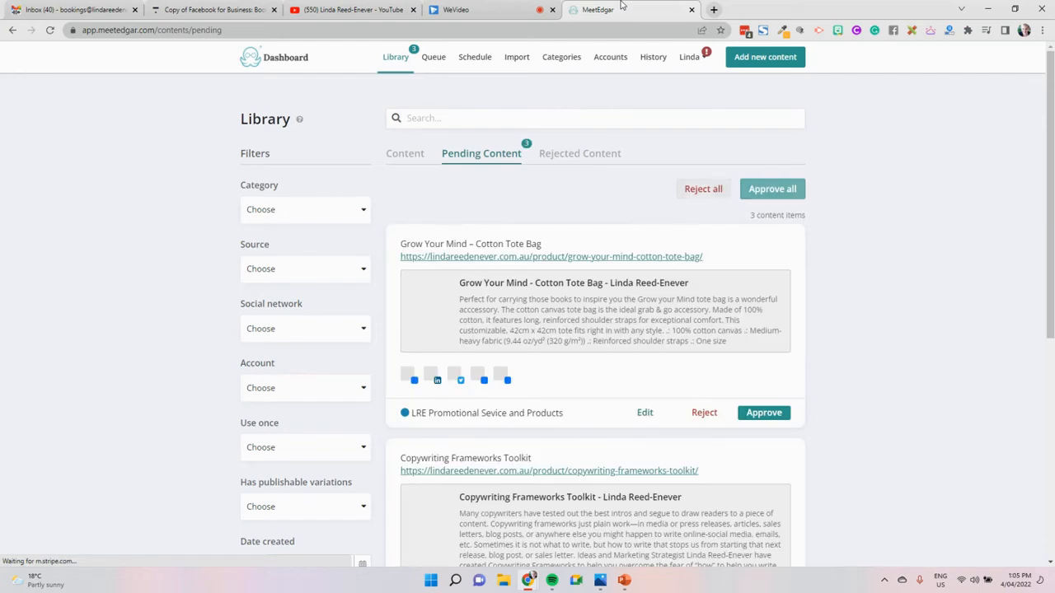
Open the queue and filter it by the Talk Podcast category
left_click(434, 58)
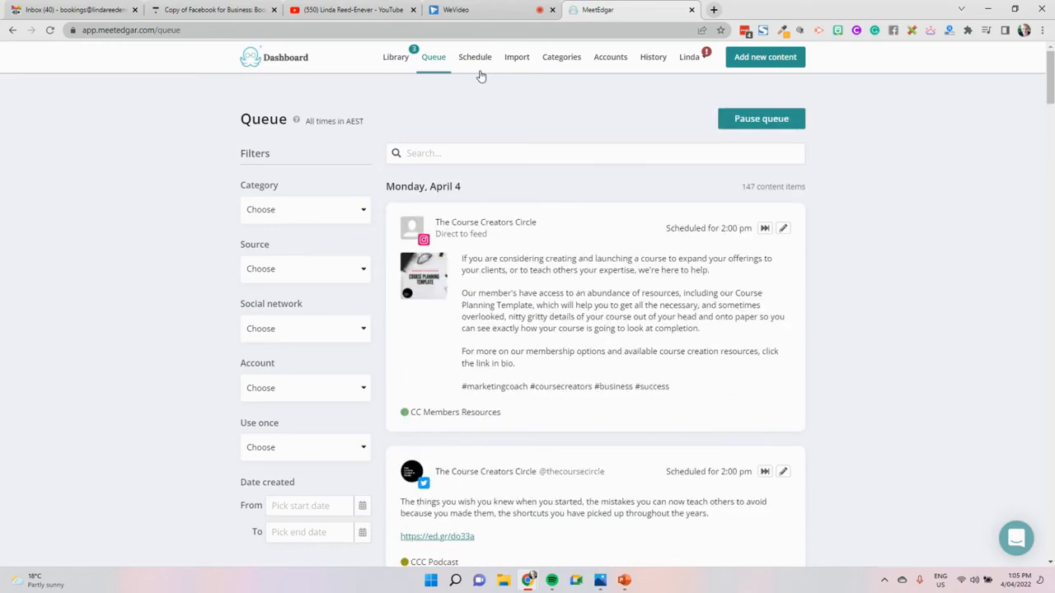
left_click(298, 211)
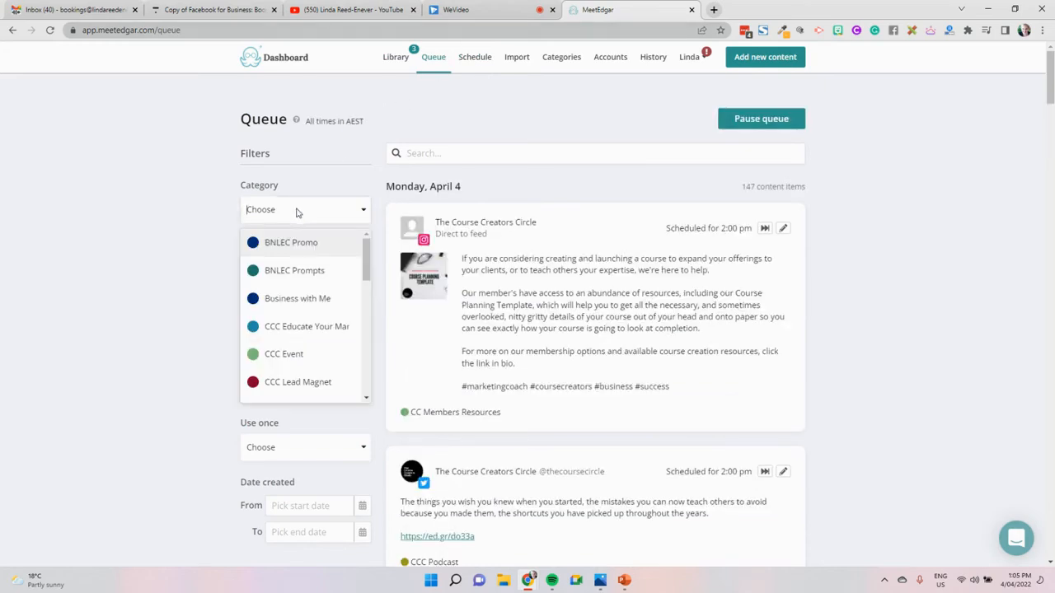
scroll(294, 321, "down", 5)
scroll(295, 325, "down", 3)
left_click(302, 306)
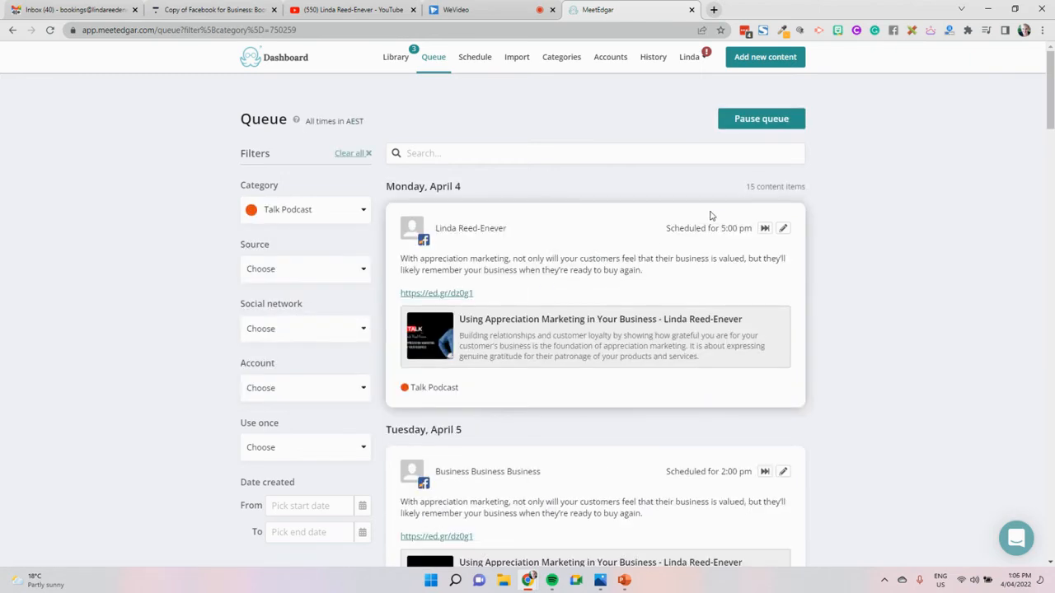
Examine the scheduled Talk Podcast posts in the queue, checking their dates, accounts and variation texts
scroll(662, 238, "down", 1)
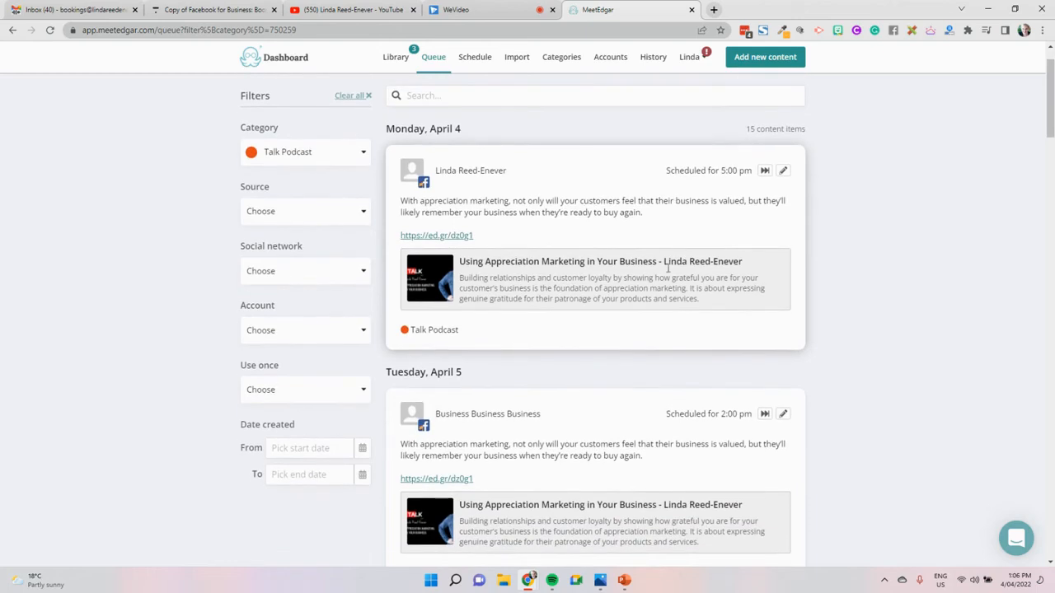
scroll(676, 379, "down", 4)
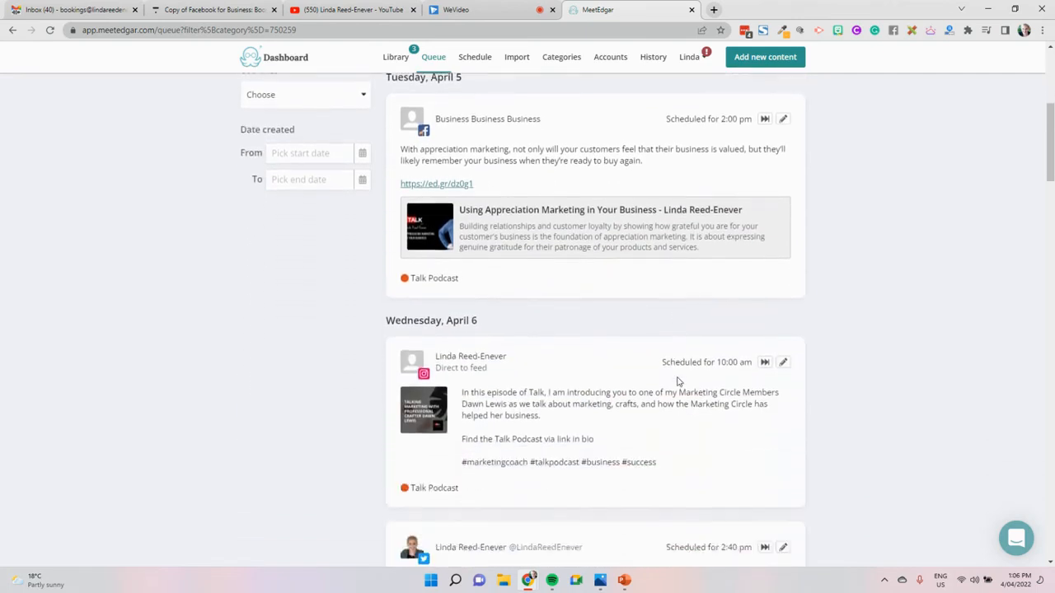
scroll(678, 380, "down", 1)
scroll(678, 381, "up", 3)
scroll(677, 381, "down", 3)
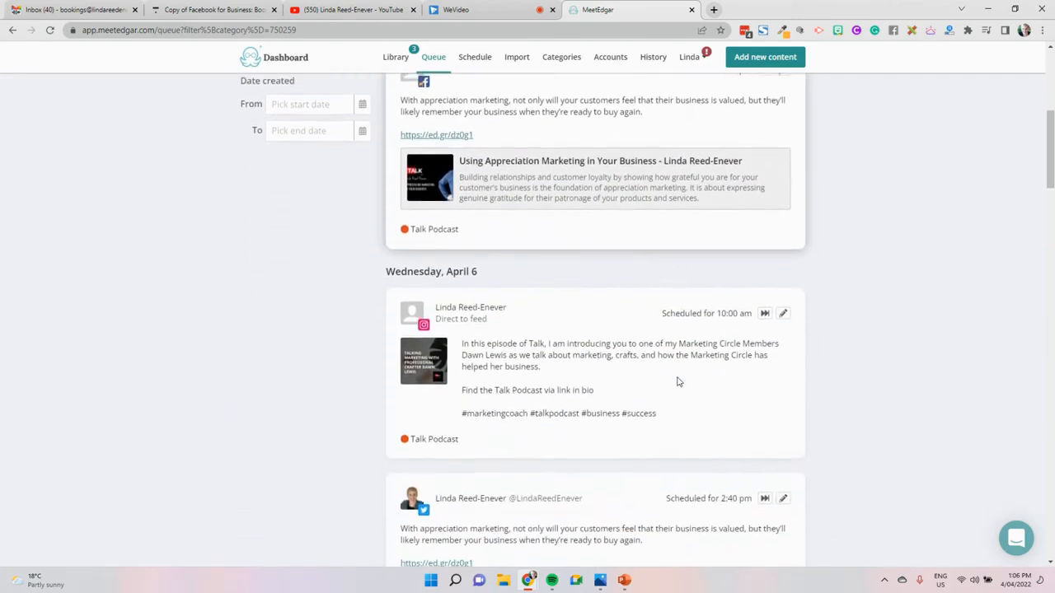
scroll(678, 382, "down", 2)
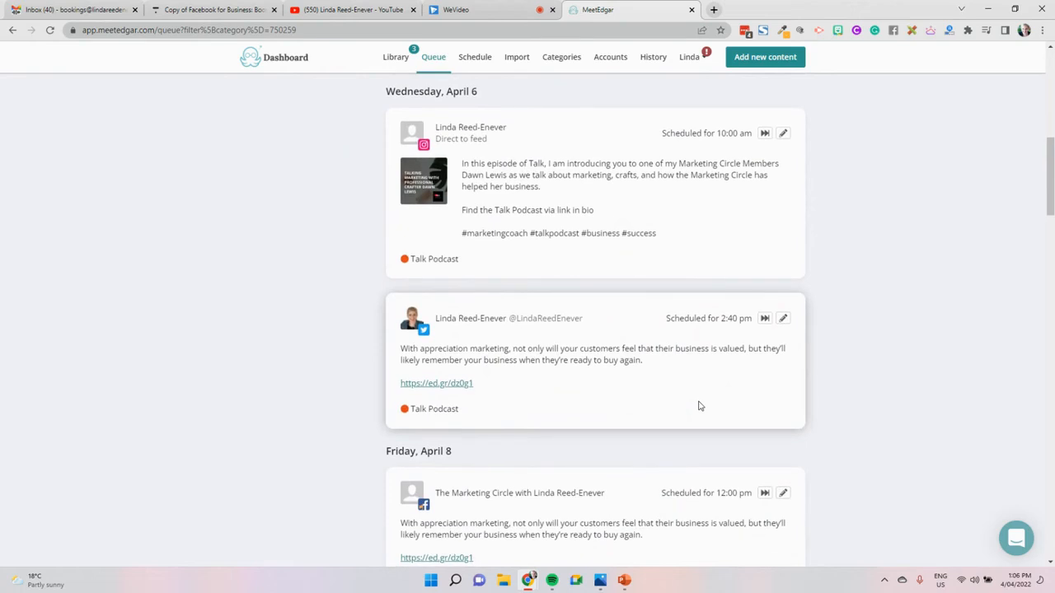
scroll(700, 402, "down", 1)
scroll(700, 401, "up", 8)
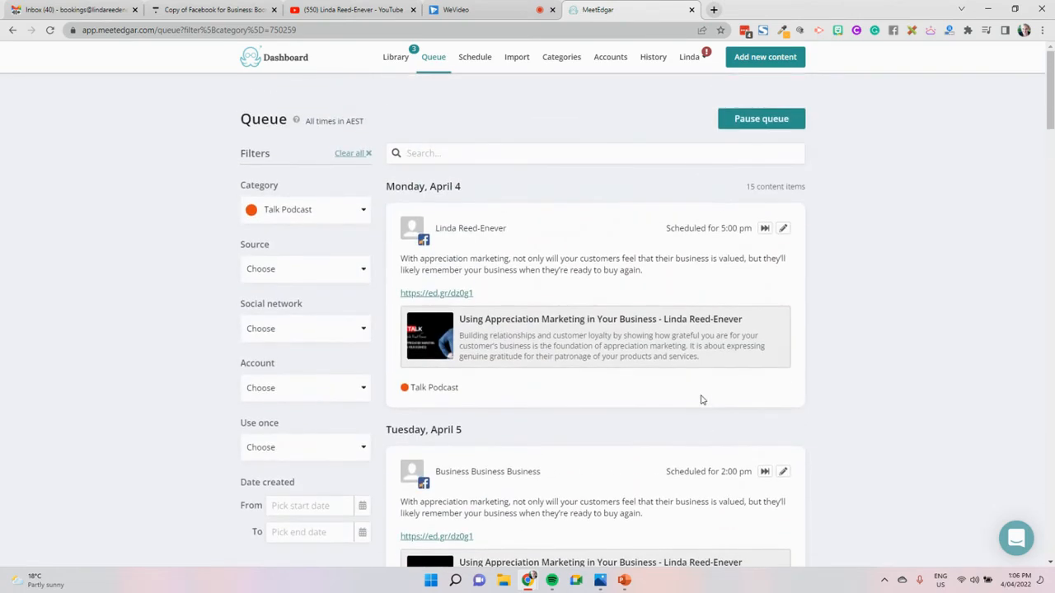